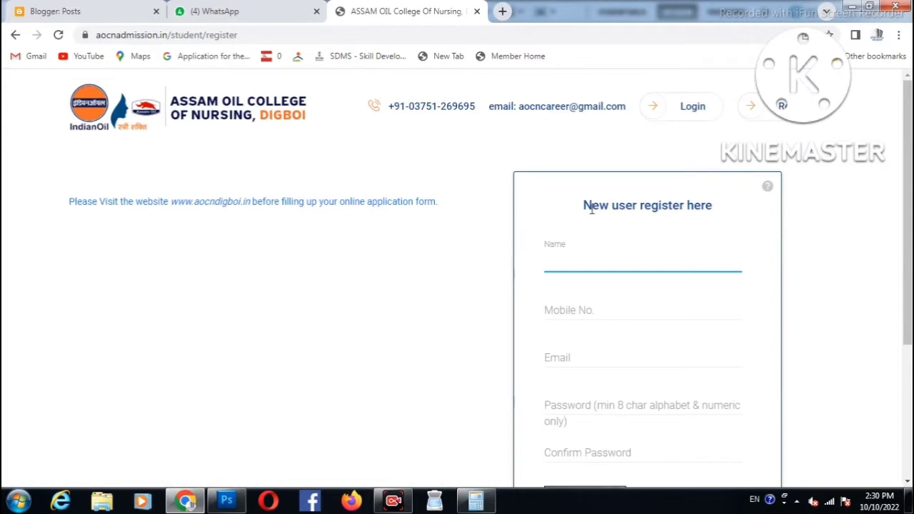
- Enter the applicant's name, mobile number and e-mail address on the registration form
drag(589, 206, 636, 247)
click(592, 261)
key(Tab)
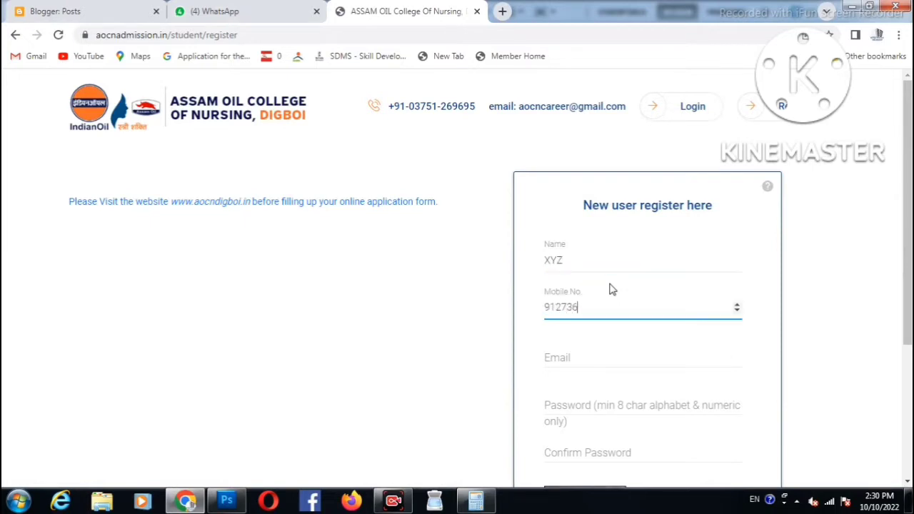
click(637, 350)
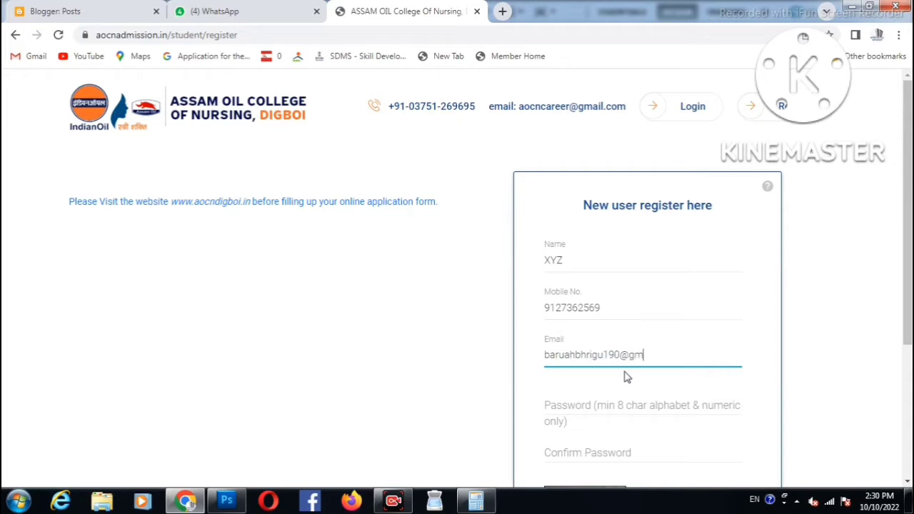
key(Tab)
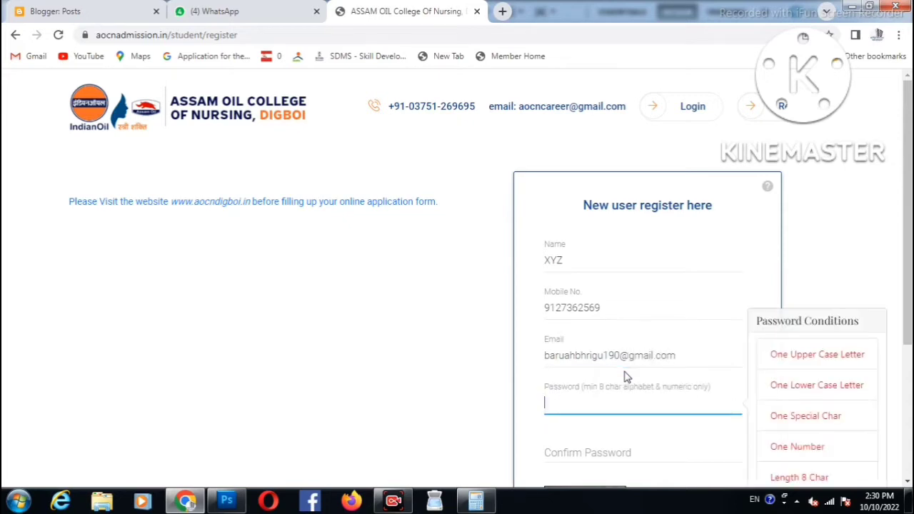
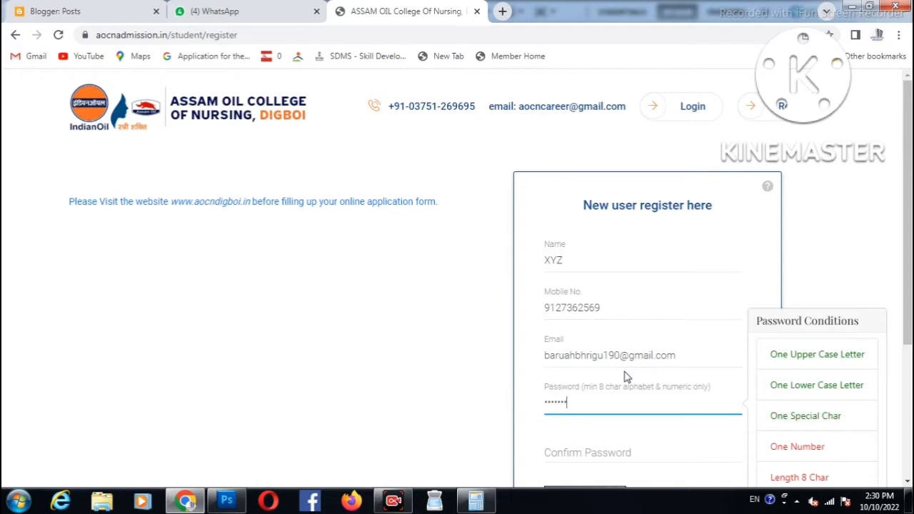
- Enter the account password, confirm it, and move on to the captcha answer
key(Tab)
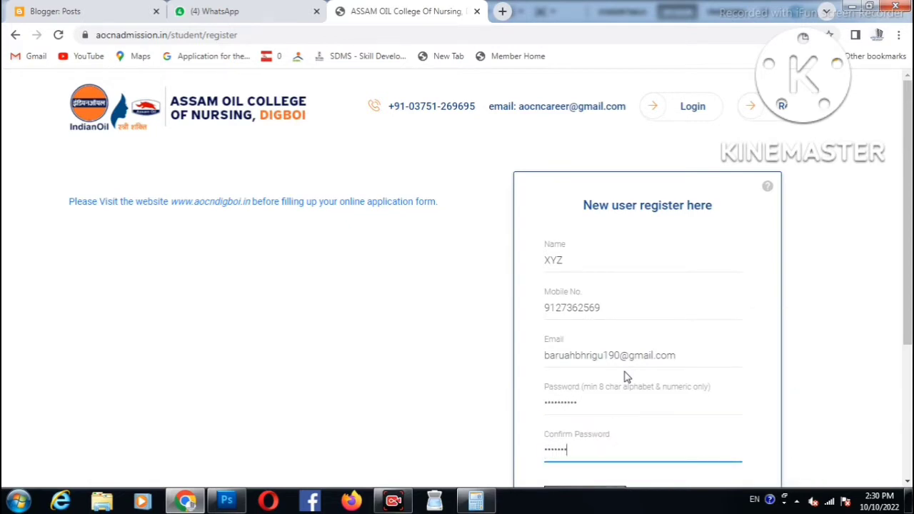
key(Tab)
scroll(623, 371, down, 2)
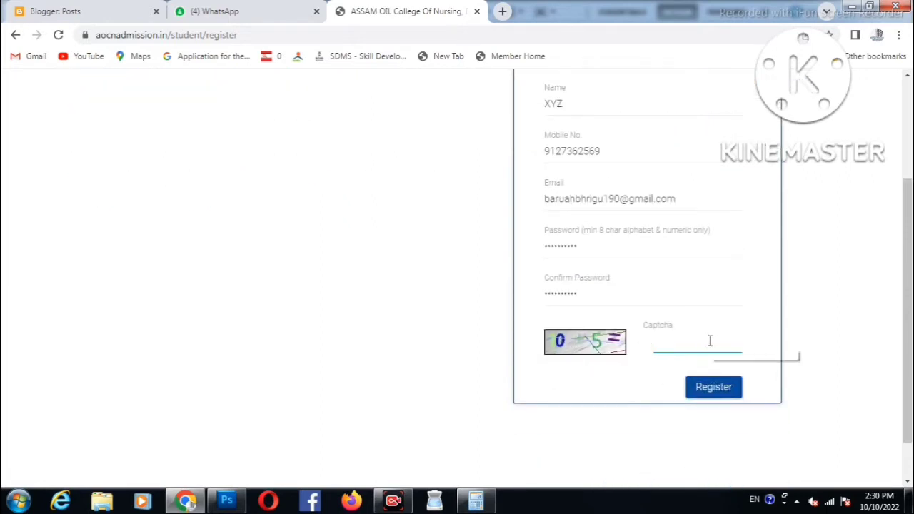
- Answer the captcha, submit the registration and verify the mobile OTP to reach the dashboard
click(716, 389)
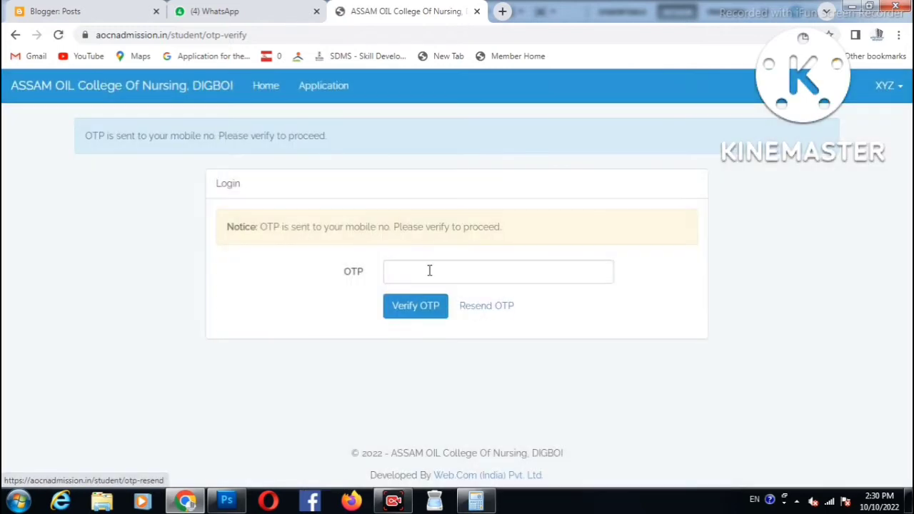
click(429, 270)
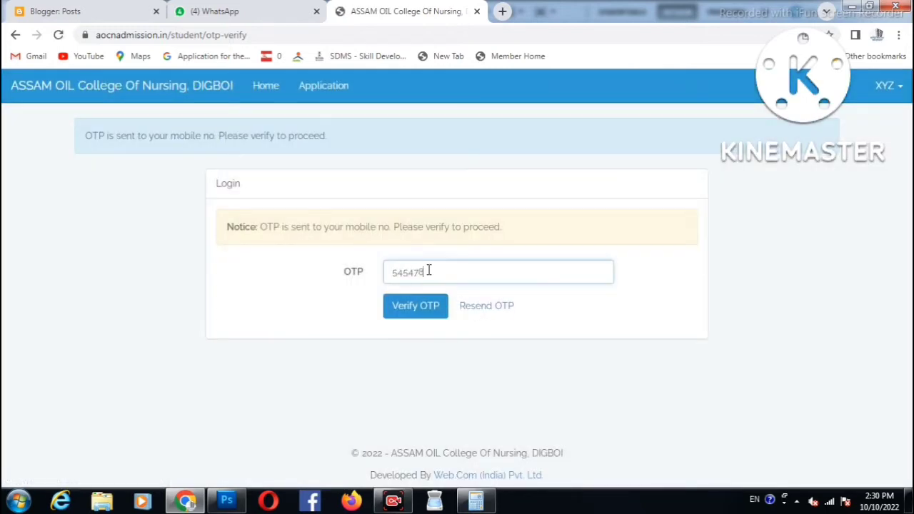
click(430, 307)
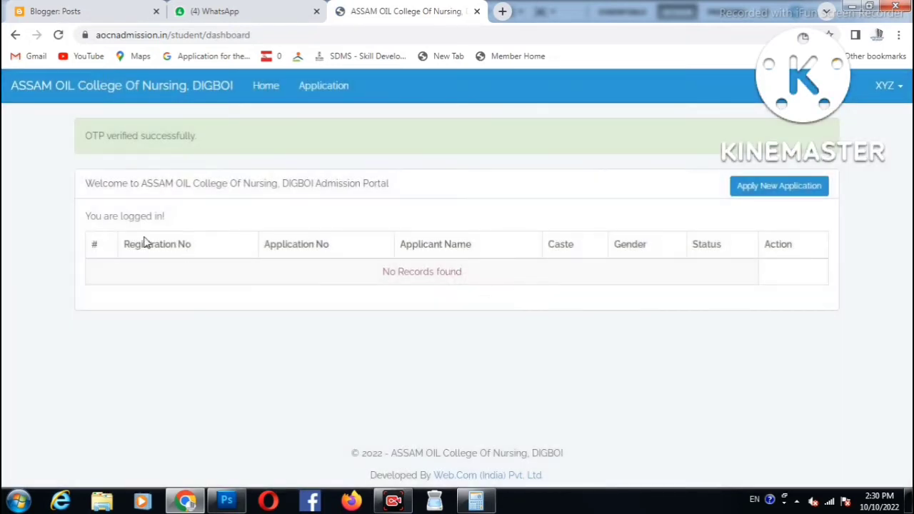
drag(143, 242, 314, 244)
- Start a new application and tick then untick the BSc Nursing category
click(764, 186)
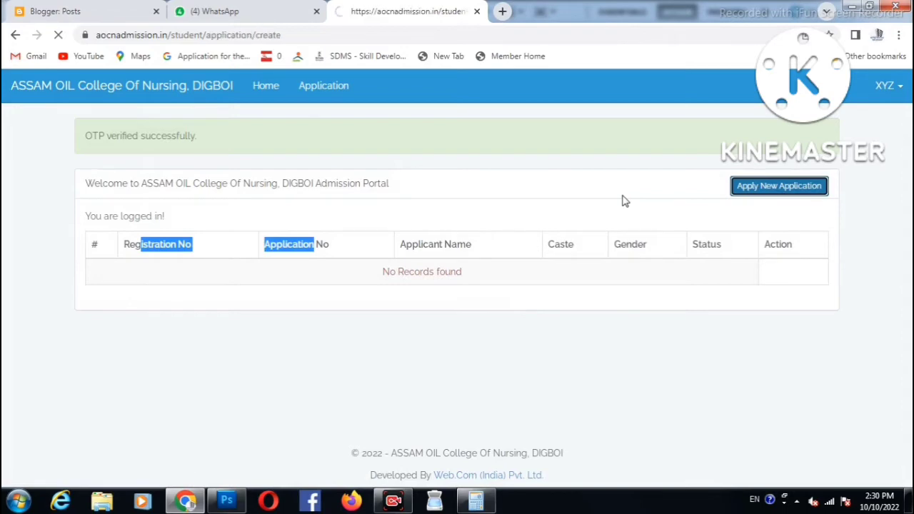
scroll(187, 216, down, 2)
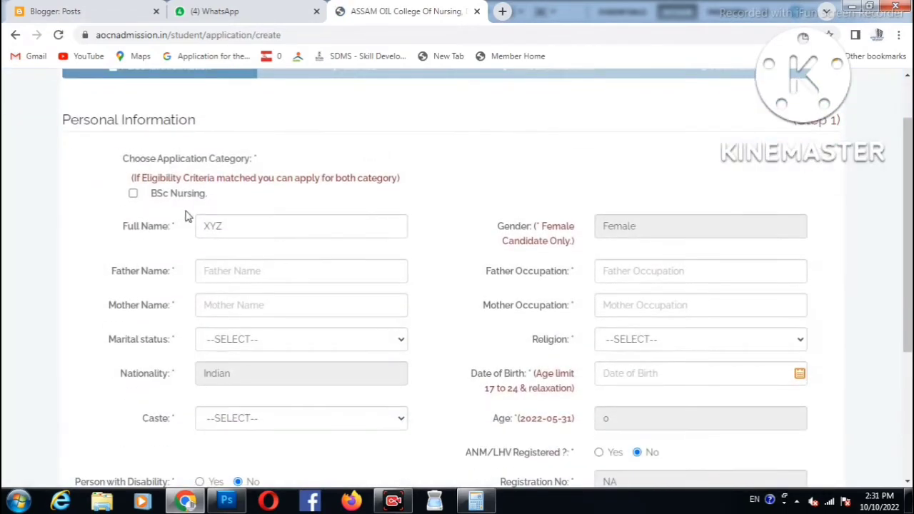
drag(130, 159, 221, 164)
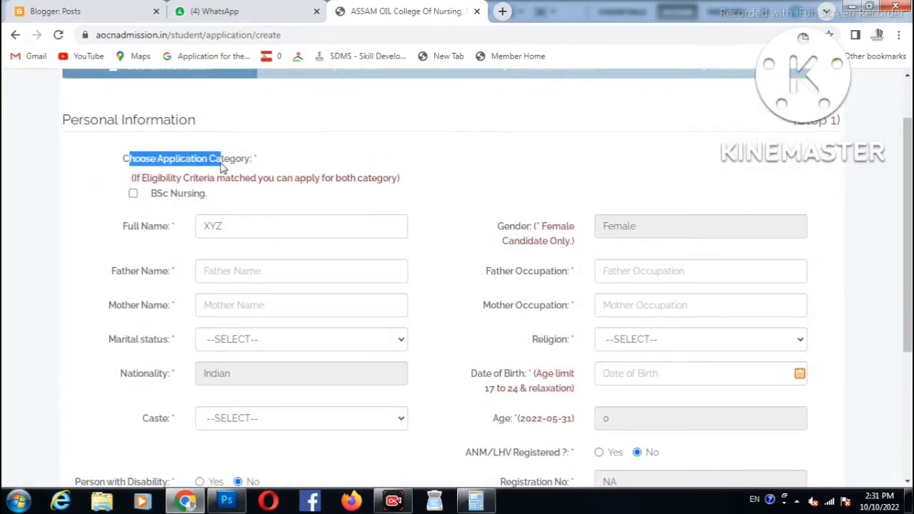
click(133, 193)
key(ctrl+minus)
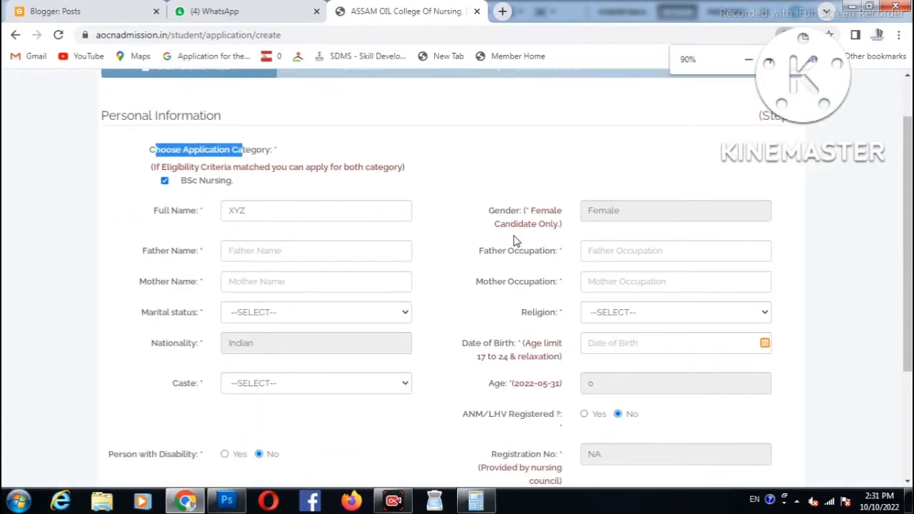
click(335, 174)
scroll(302, 178, up, 2)
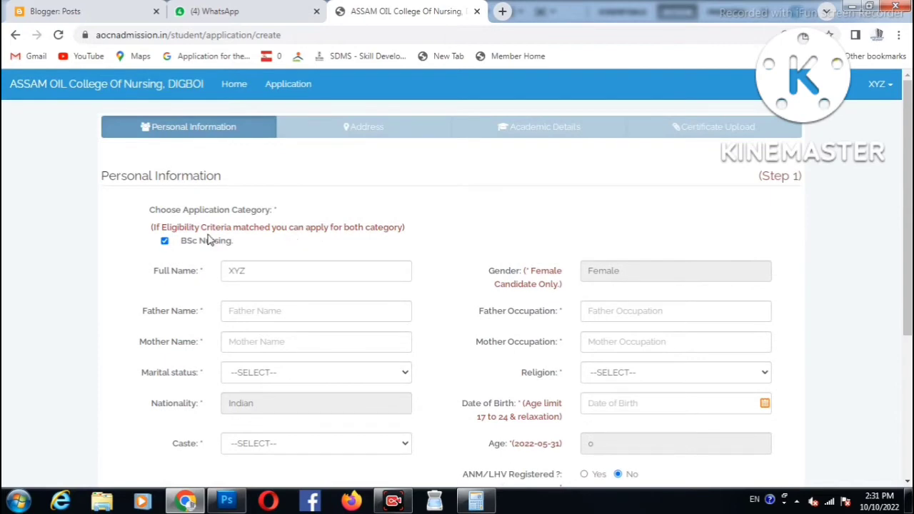
click(165, 242)
scroll(282, 241, down, 1)
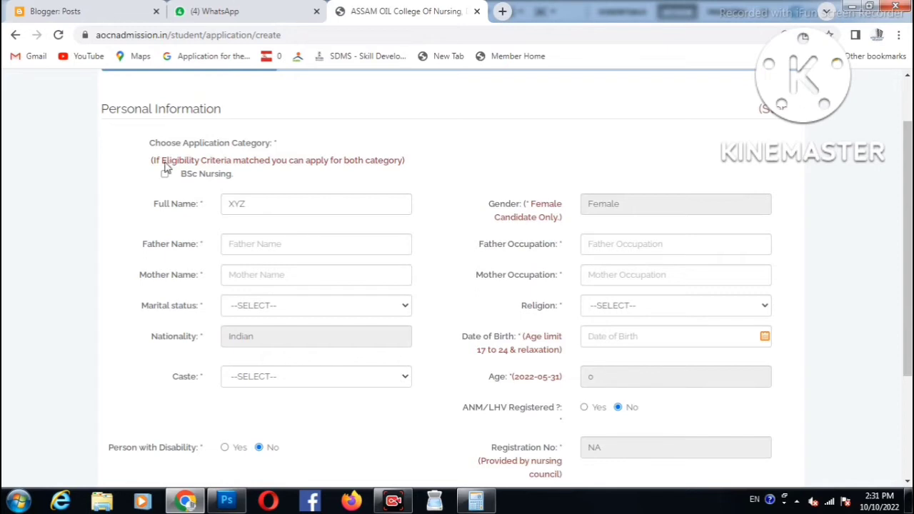
click(262, 197)
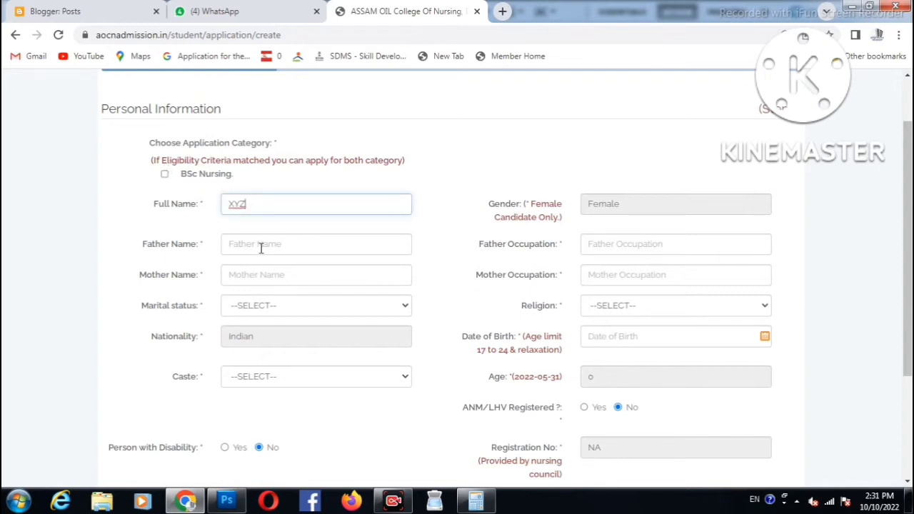
- Fill in the father's name and occupation and the mother's name and occupation
click(261, 247)
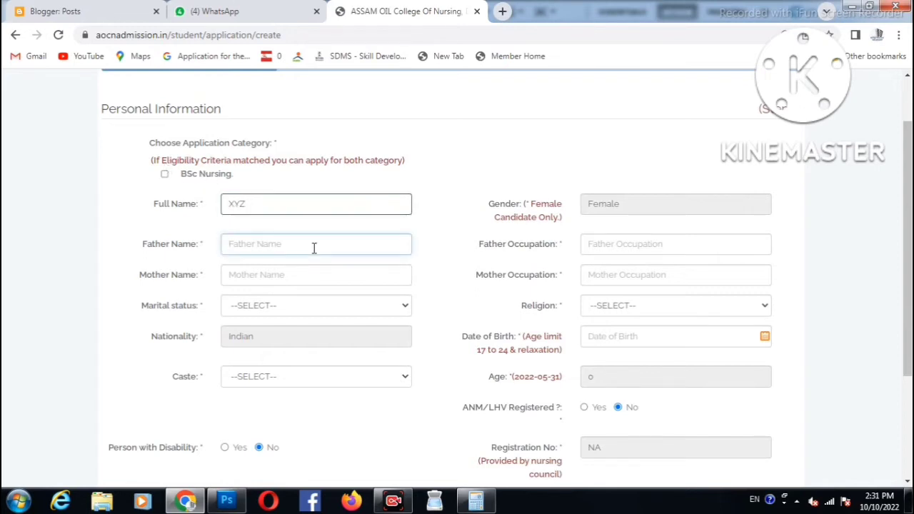
text(a)
key(Tab)
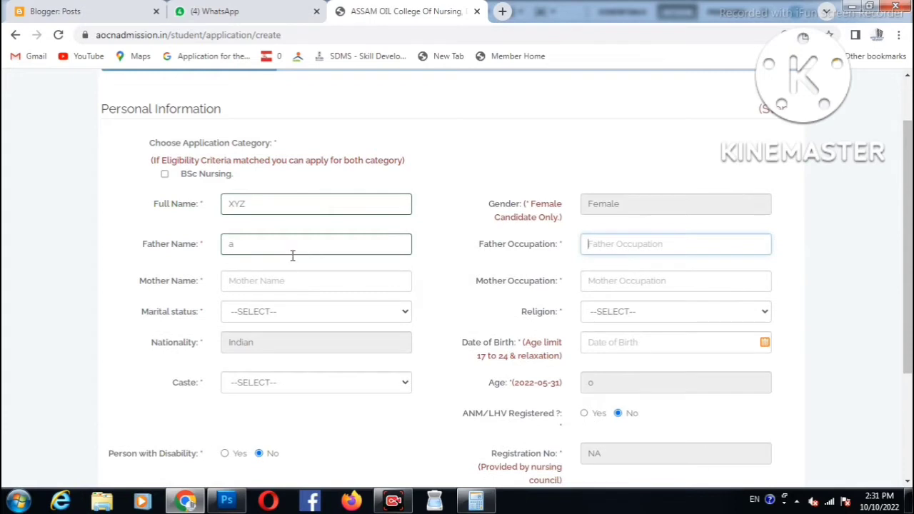
text(b)
key(Tab)
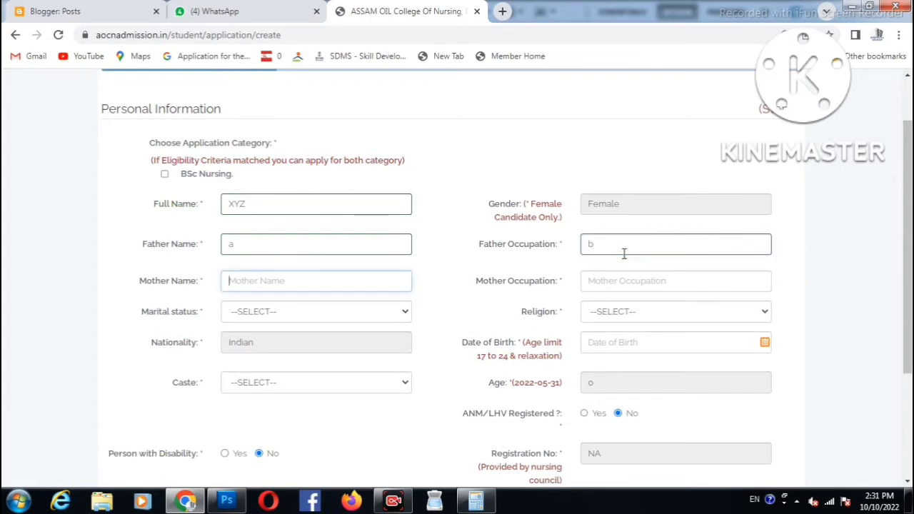
text(b)
key(Tab)
text(c)
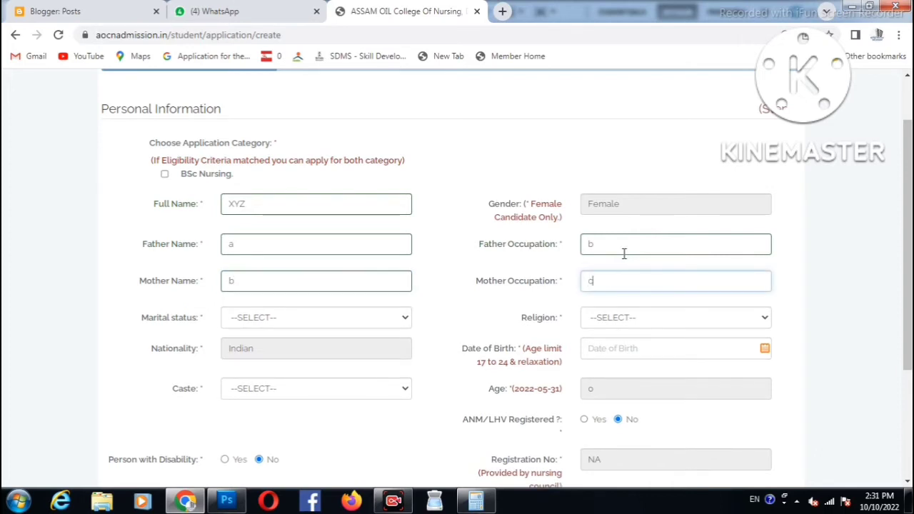
key(Tab)
- Set marital status Unmarried, religion Hindu, date of birth 01-01-2001 and caste General
click(403, 317)
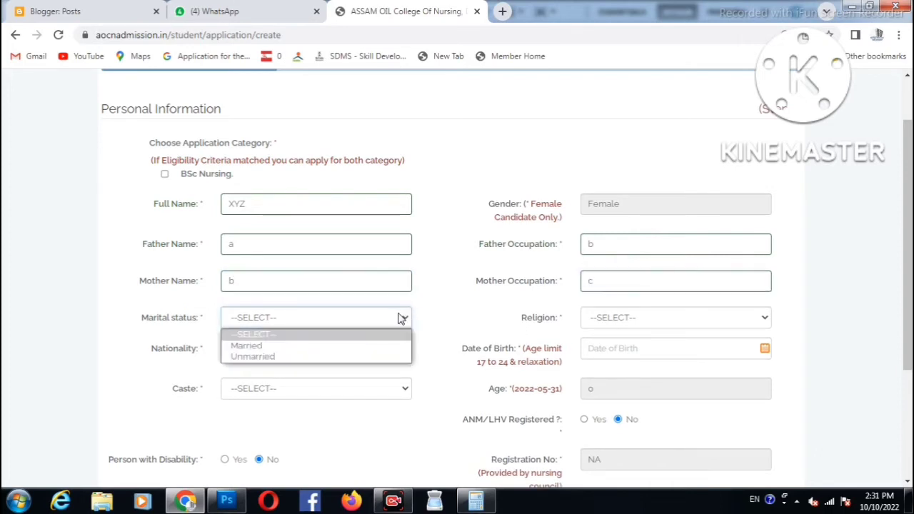
click(246, 357)
click(604, 319)
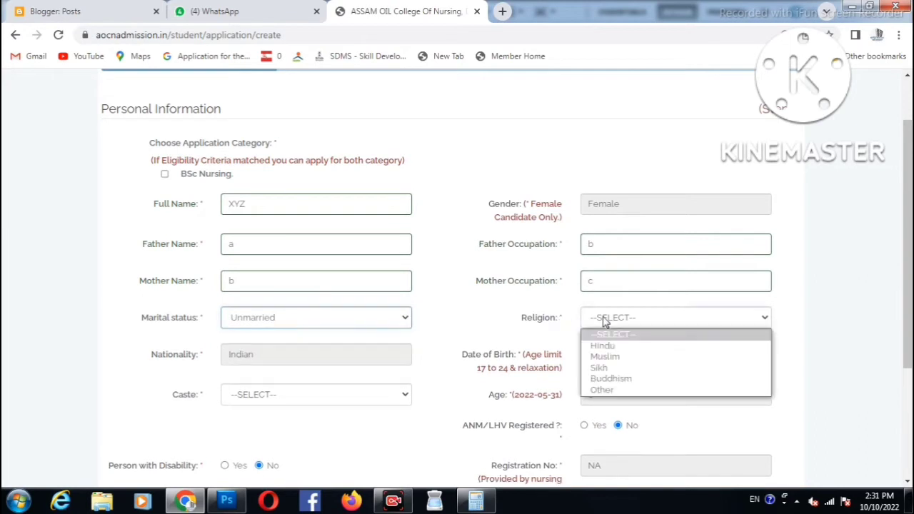
click(604, 345)
scroll(477, 320, down, 2)
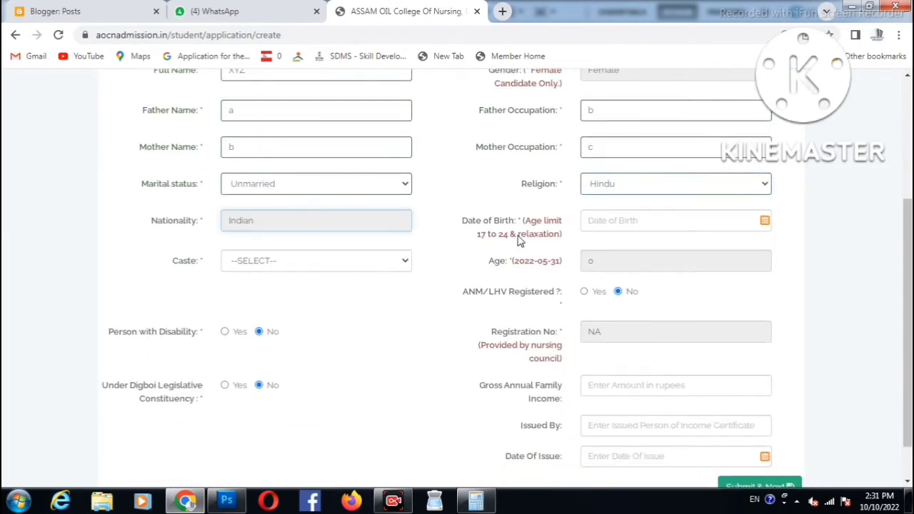
click(604, 223)
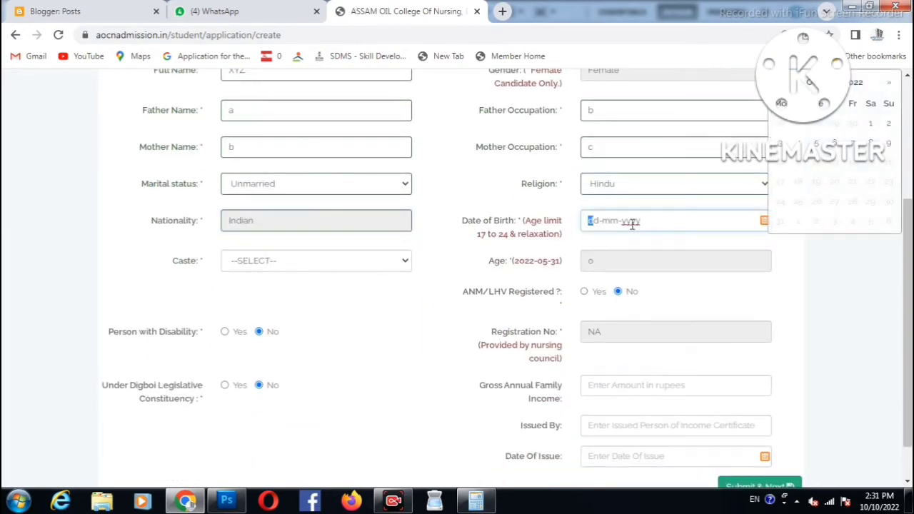
text(01-01-2001)
click(243, 261)
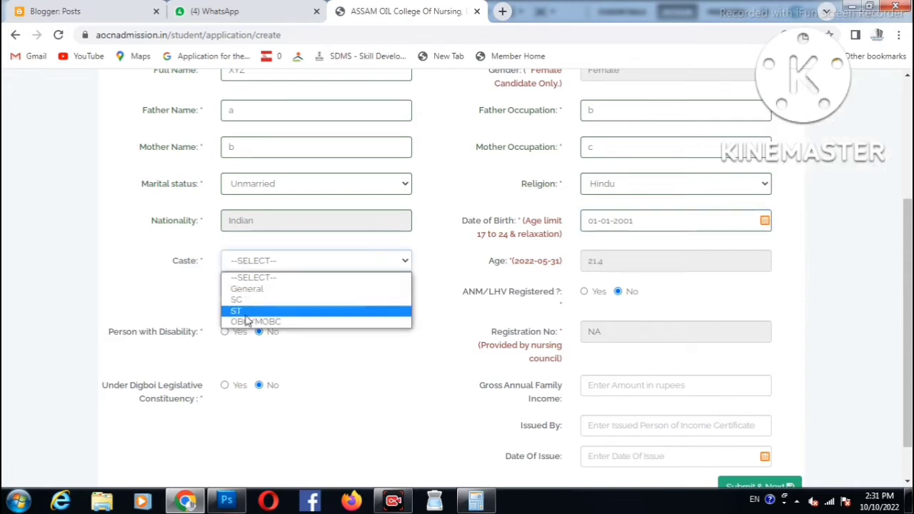
click(253, 288)
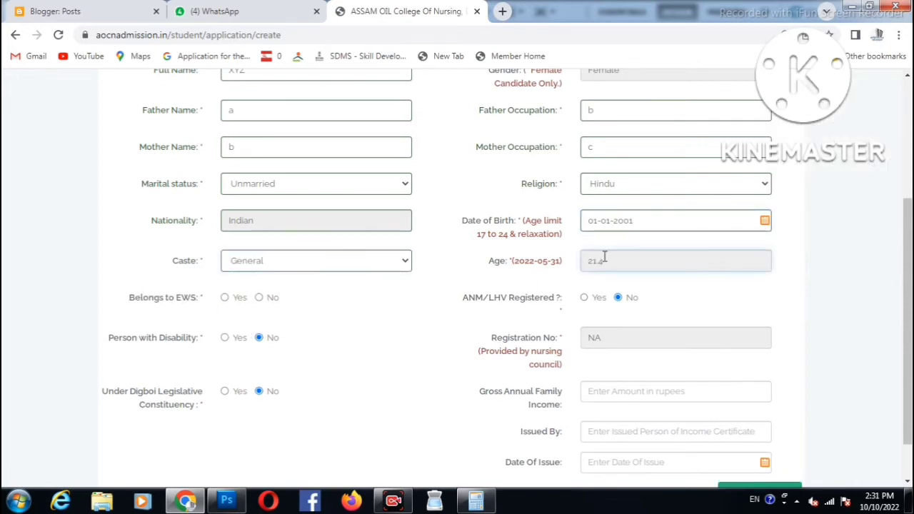
scroll(604, 257, down, 1)
- Answer No to EWS and No to ANM/LHV registration, leaving Registration No as NA
drag(140, 246, 183, 246)
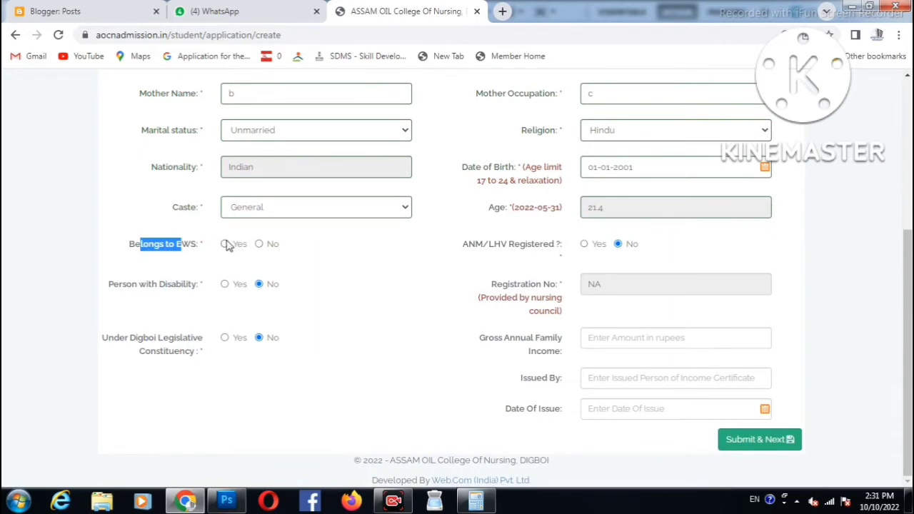
click(259, 244)
click(471, 247)
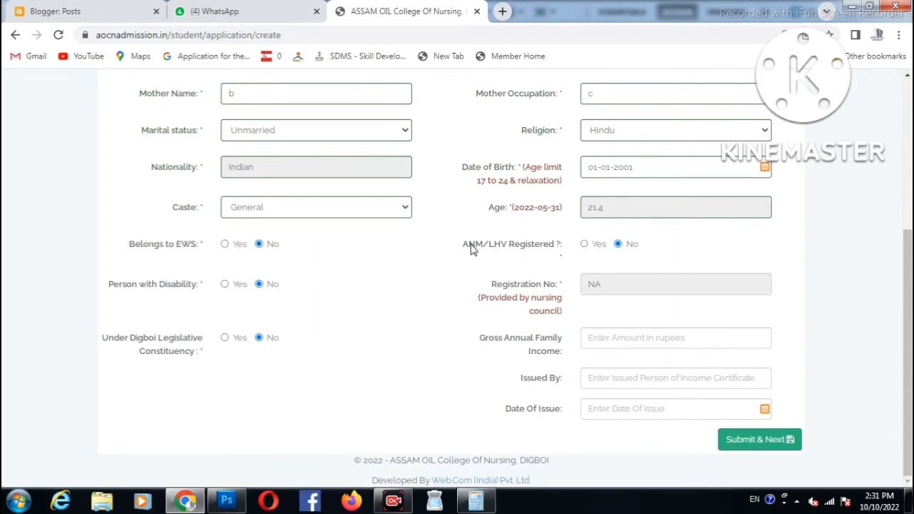
drag(471, 247, 541, 247)
click(592, 246)
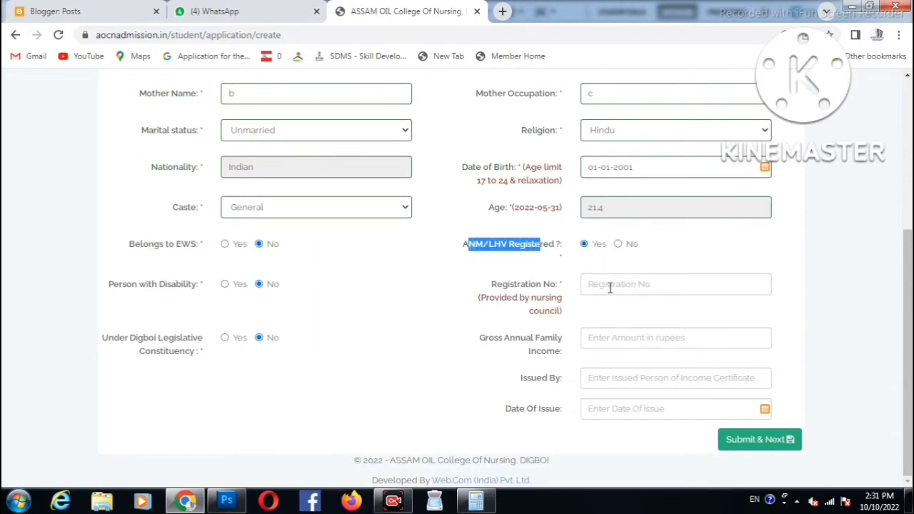
click(609, 287)
click(618, 244)
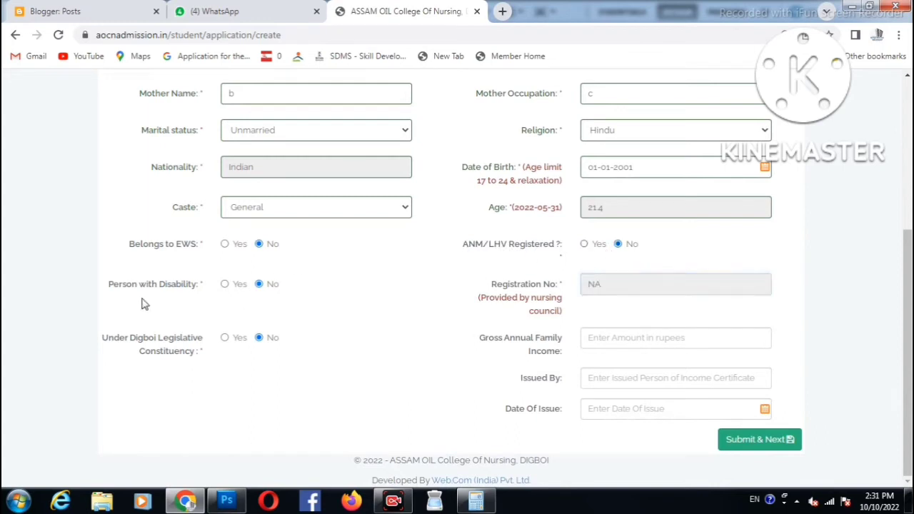
- Answer No to Person with Disability and Yes to Under Digboi Legislative Constituency
drag(112, 286, 229, 310)
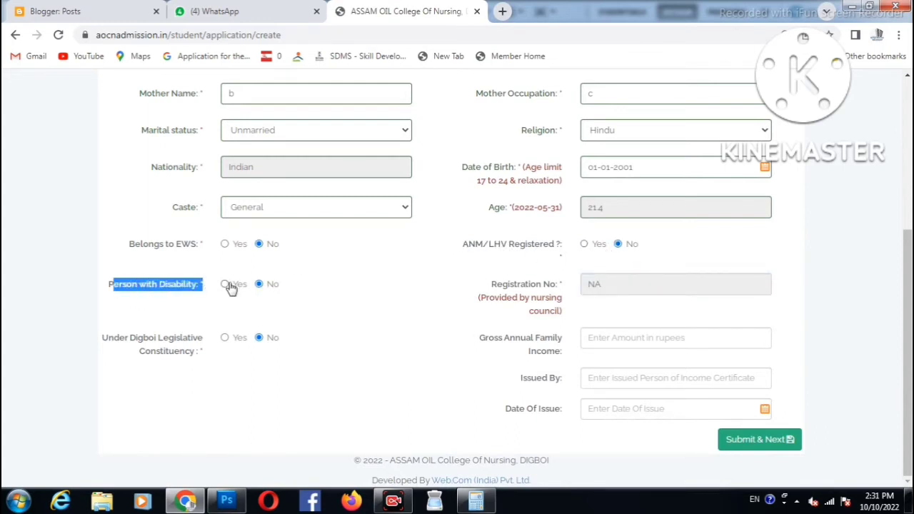
click(614, 286)
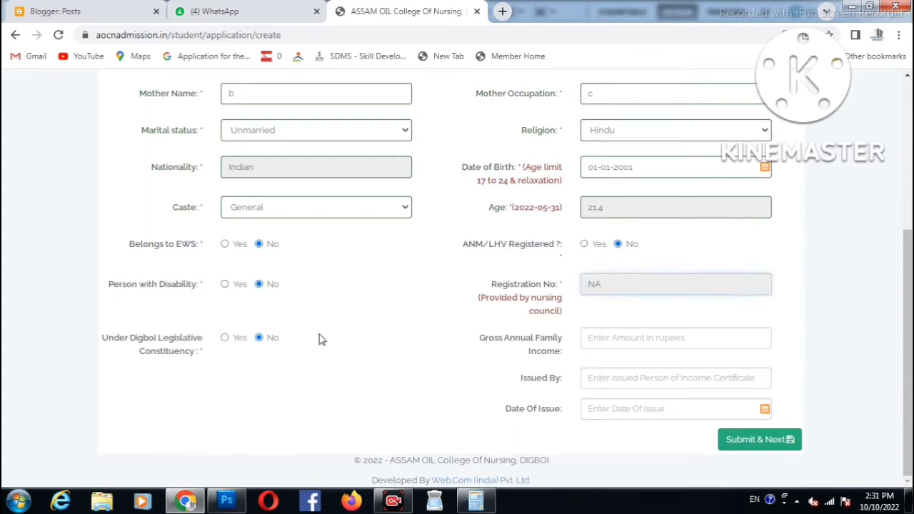
drag(113, 340, 198, 355)
click(218, 357)
drag(143, 338, 189, 350)
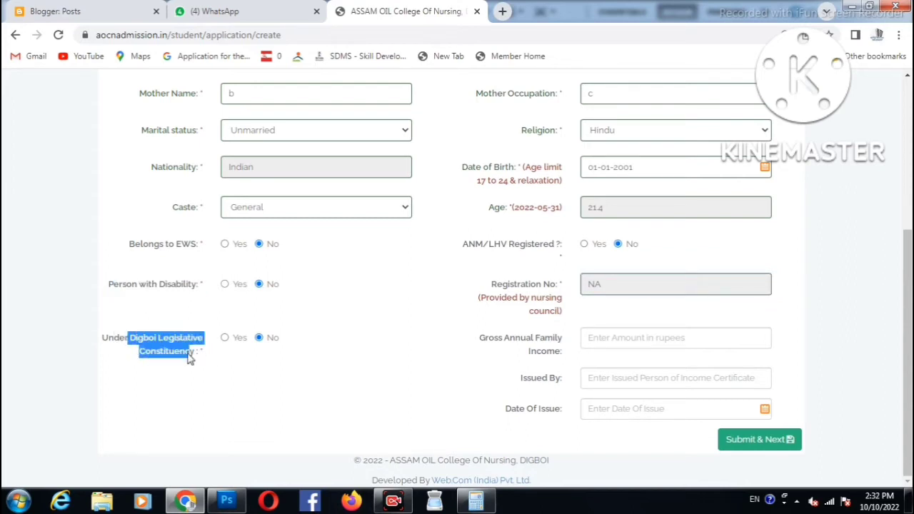
click(224, 338)
- Switch Digboi to No, enter income 70000 from CIRCLE OFFICER issued 01-01-2022, and submit
click(259, 339)
click(620, 336)
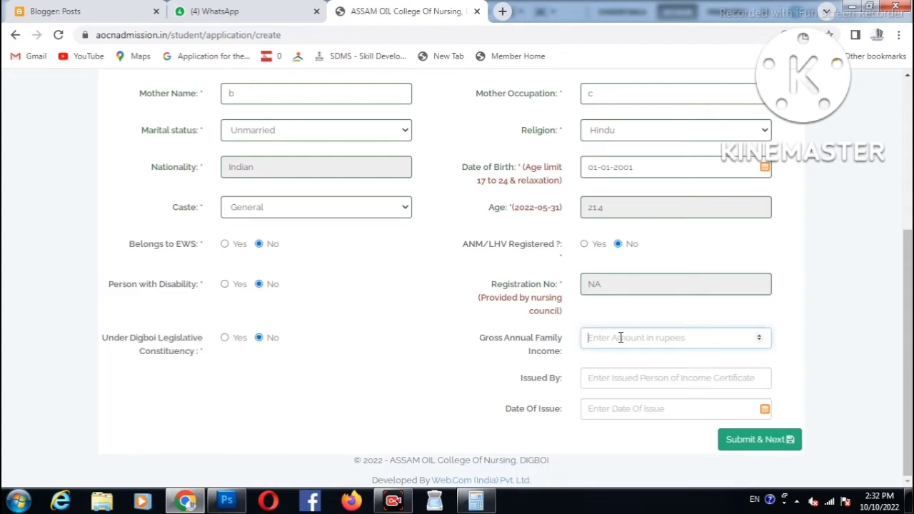
text(70000)
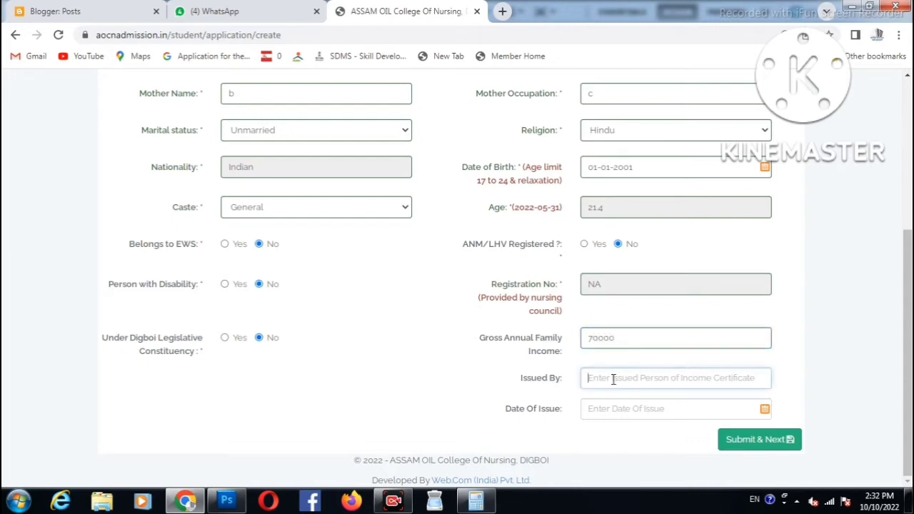
text(CIRC)
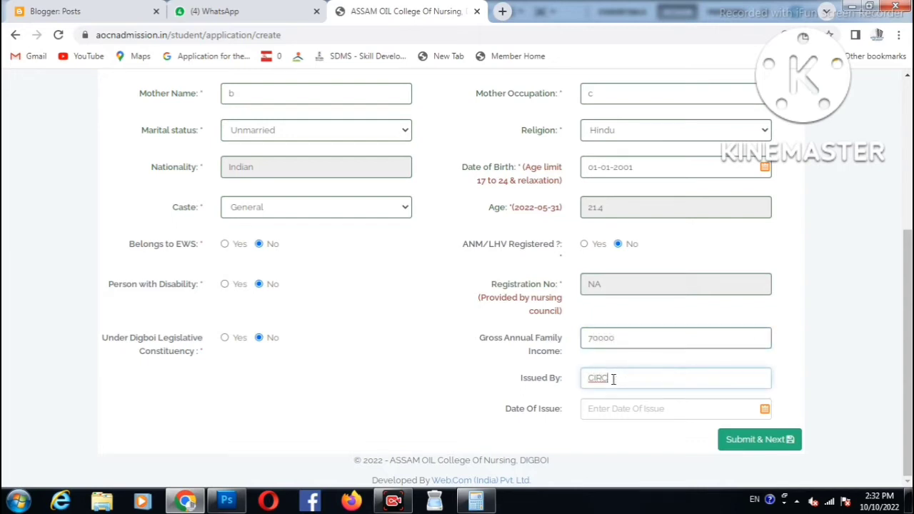
text(LE OFFICER)
click(600, 410)
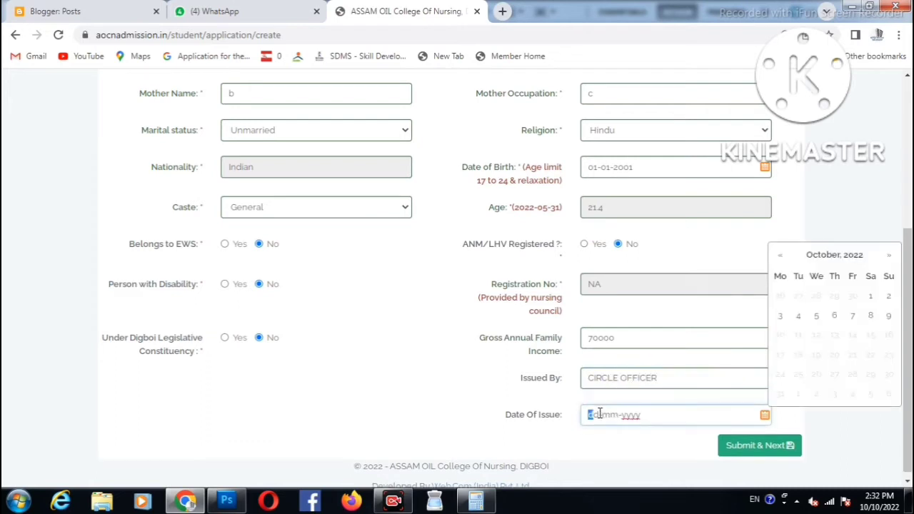
text(01-01-2022)
click(775, 451)
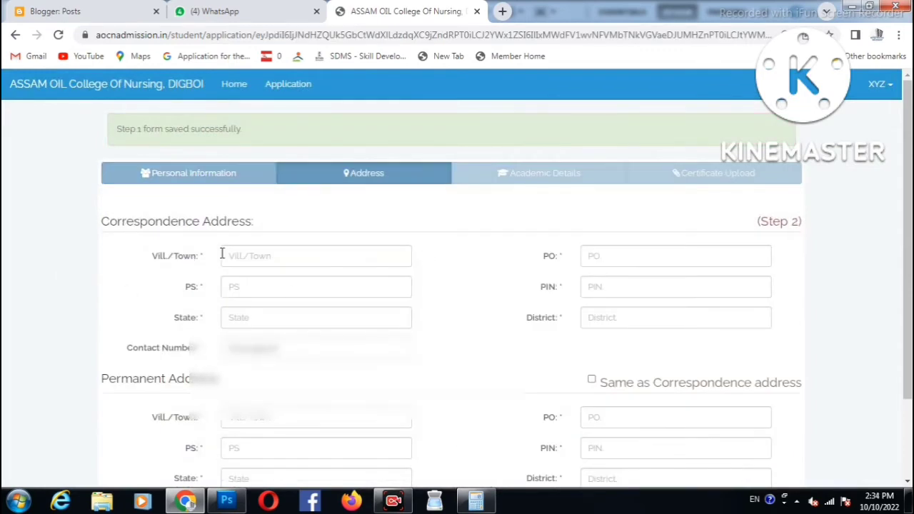
- Fill in the correspondence village, police station, post office, PIN code and district
click(282, 258)
text(XXX)
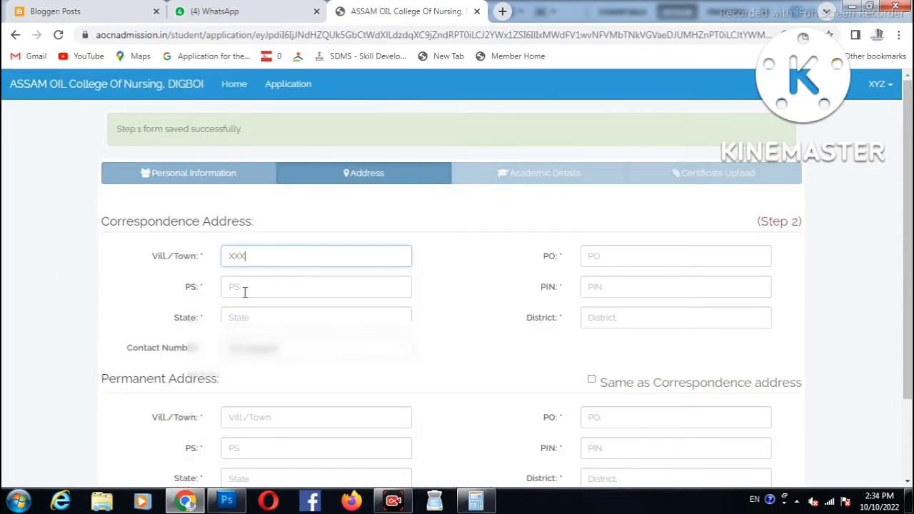
click(265, 291)
text(XX)
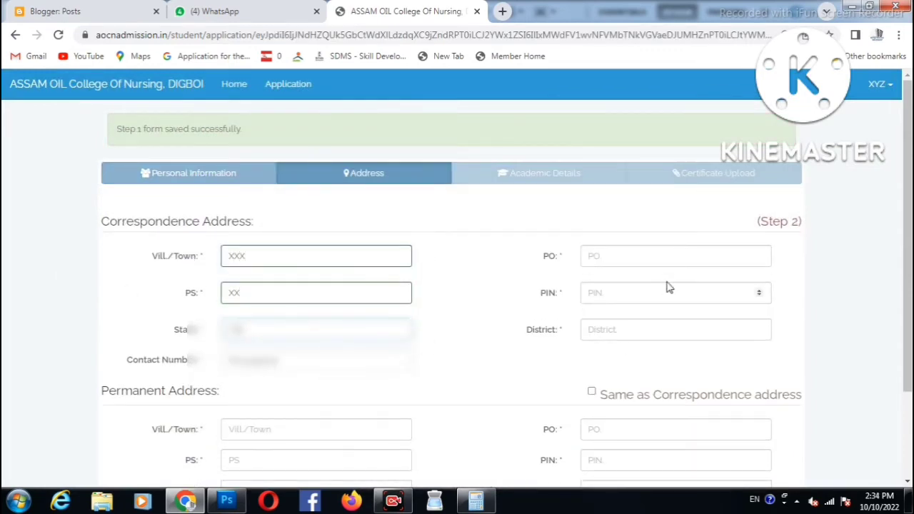
click(627, 266)
text(XX)
click(616, 292)
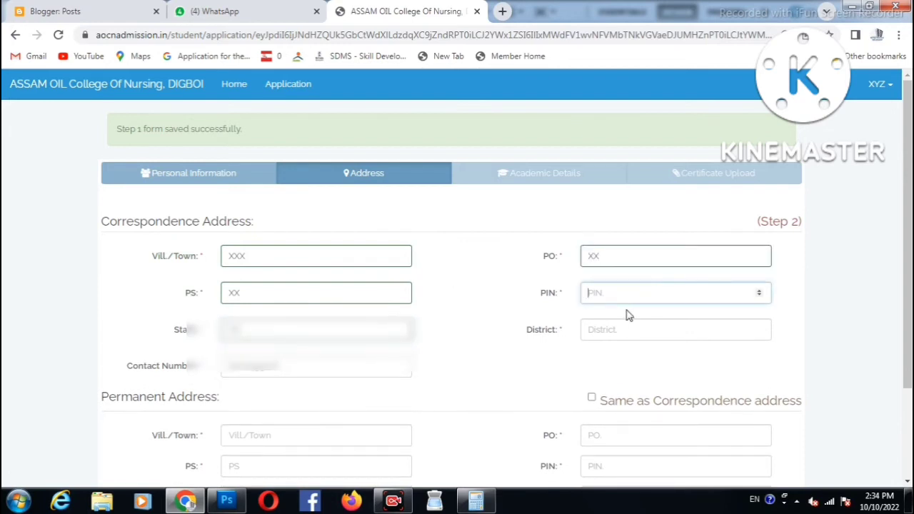
text(784144)
click(630, 327)
text(DARR)
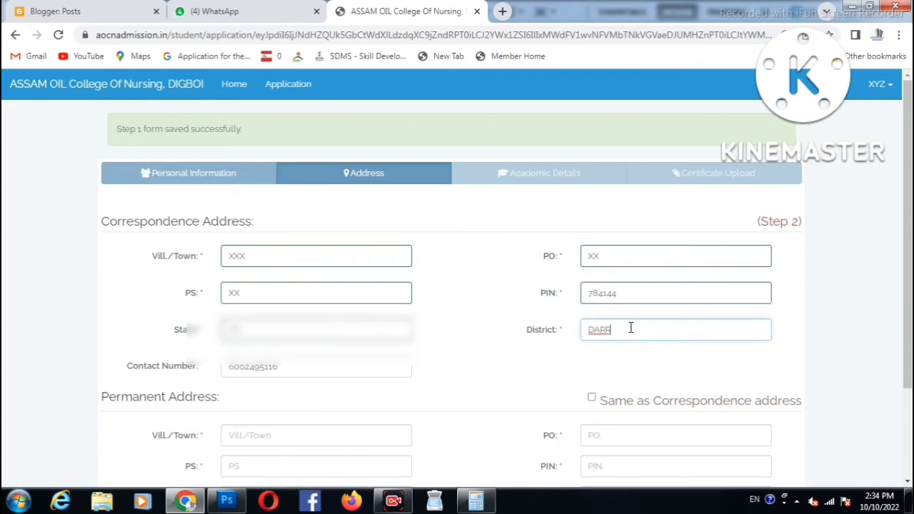
text(ANG)
- Tick 'Same as Correspondence address' for the permanent address and save the address step
scroll(640, 319, down, 2)
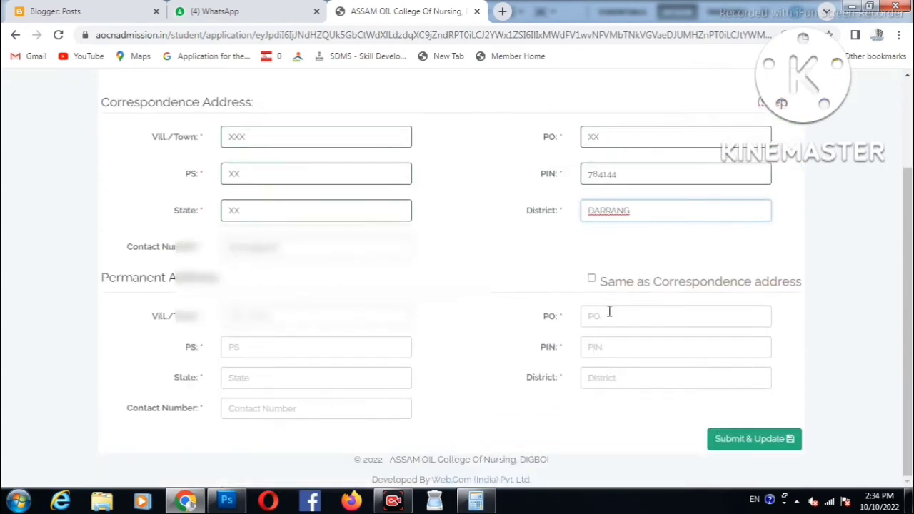
click(591, 278)
drag(615, 294, 795, 284)
scroll(724, 298, down, 1)
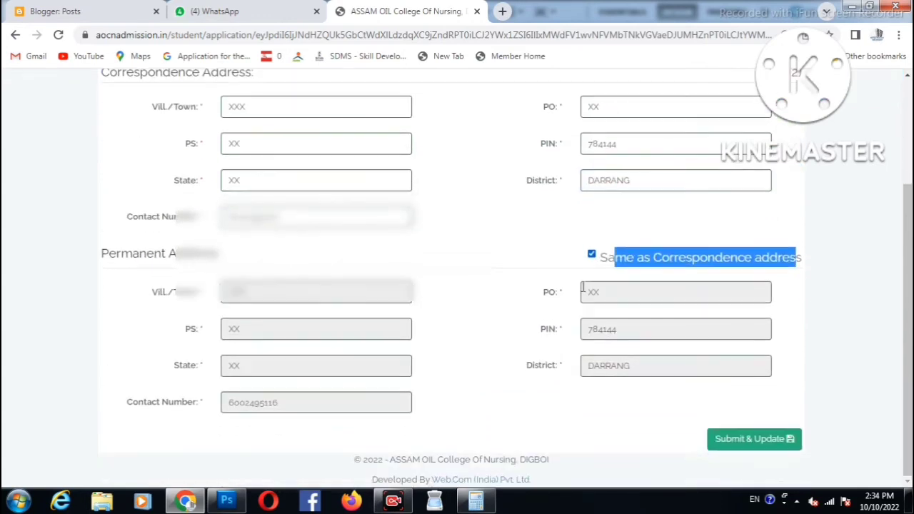
click(752, 441)
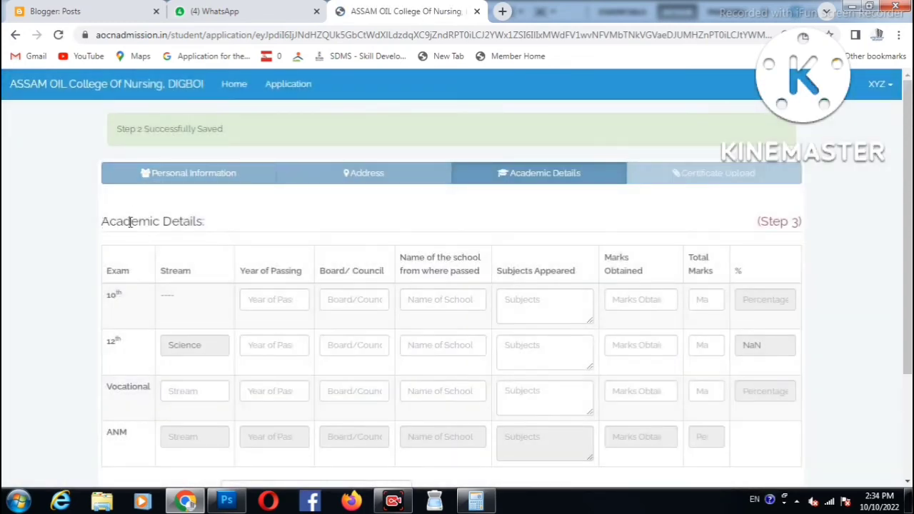
- Fill the 10th row: 2015, SEBA, school, subjects and 300 marks, giving 50%
triple_click(130, 222)
scroll(204, 218, down, 1)
click(182, 234)
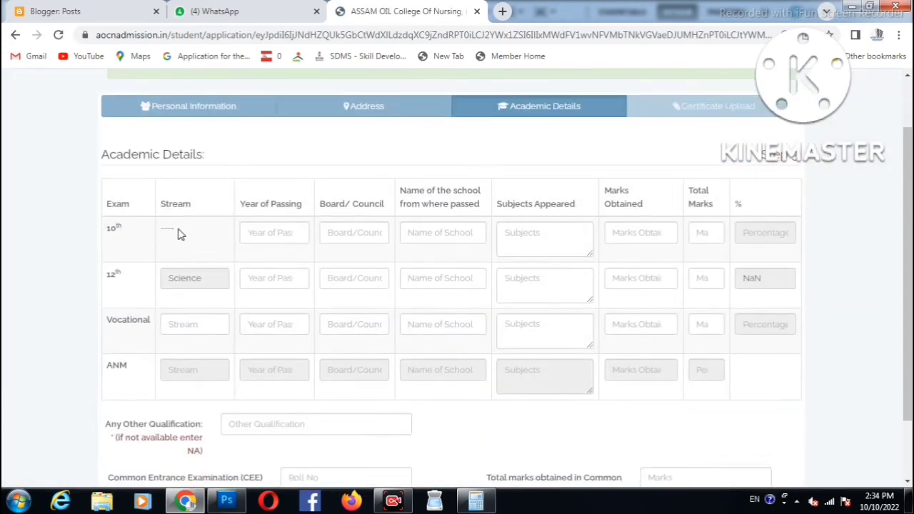
click(280, 231)
text(2015)
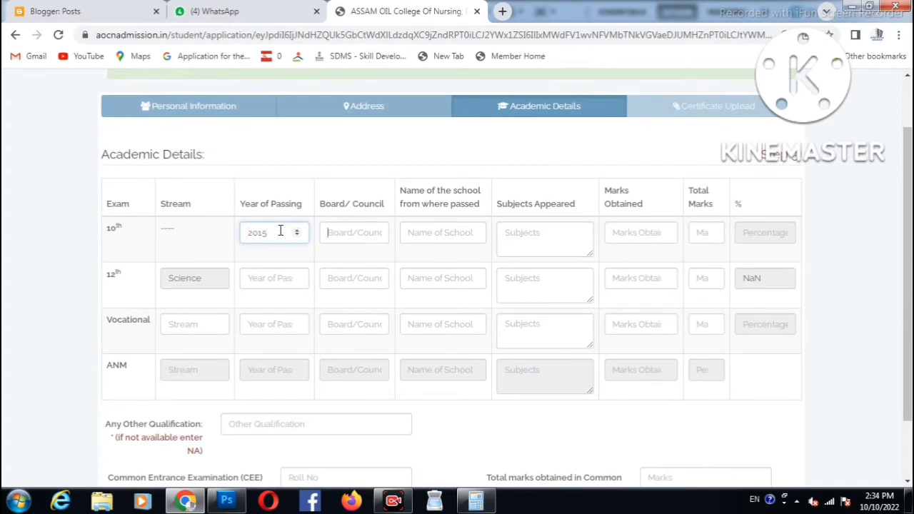
key(Tab)
text(SEB)
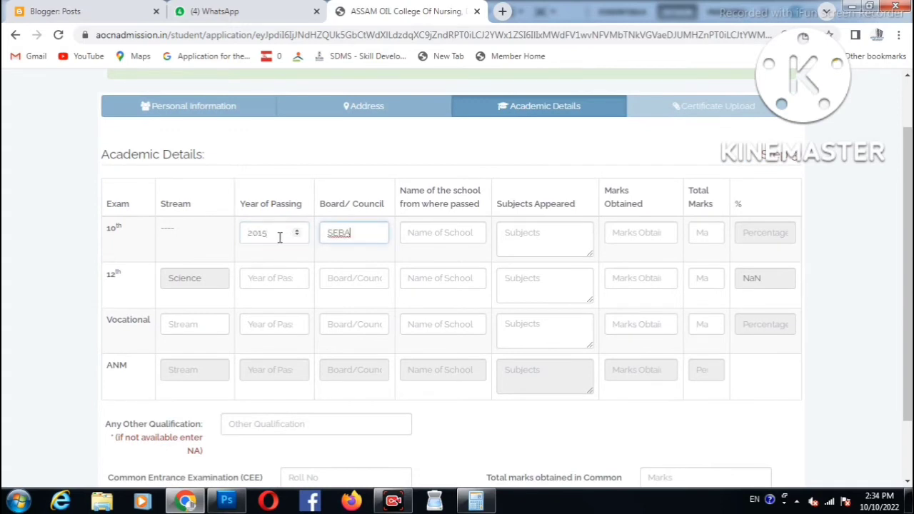
key(Tab)
text(SSS)
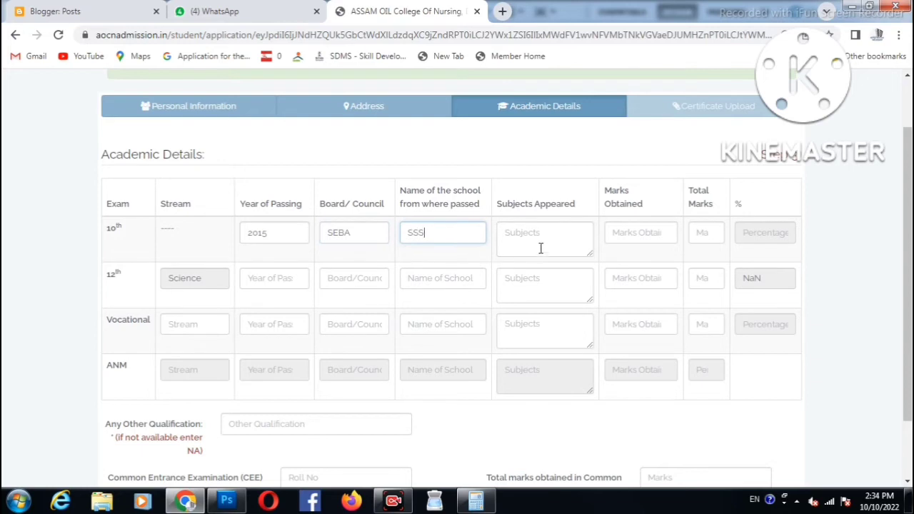
click(537, 248)
text(DSDS)
click(627, 229)
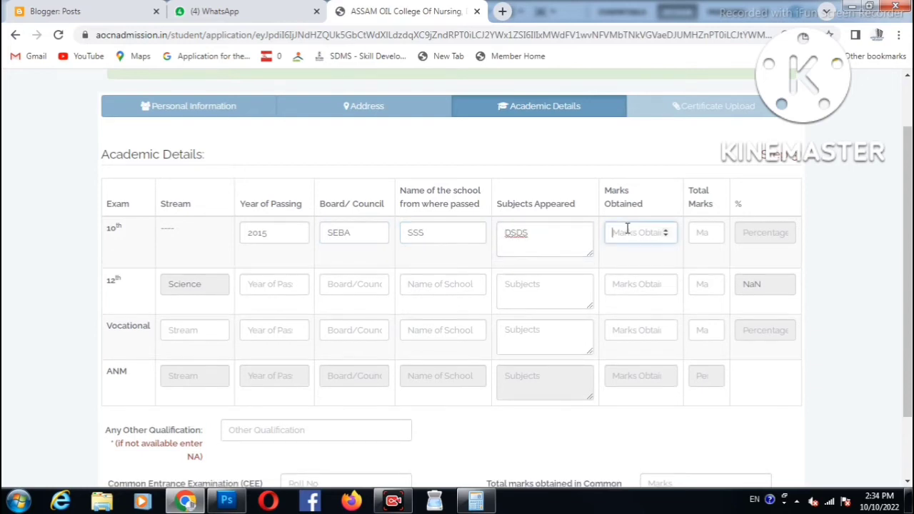
text(300)
key(Tab)
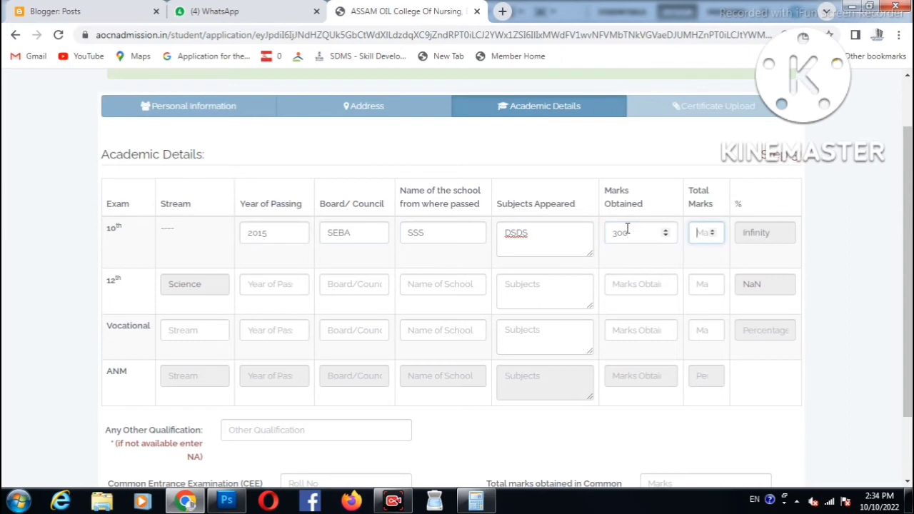
key(Tab)
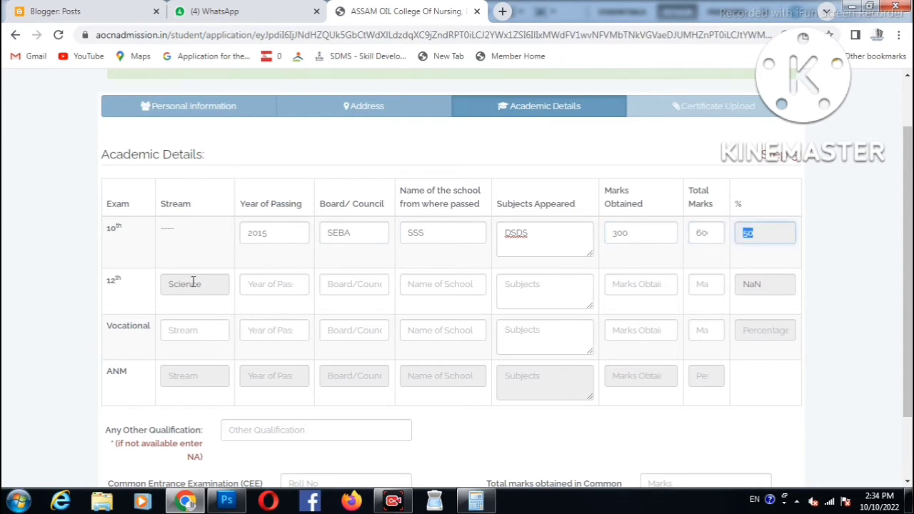
- Fill the 12th Science row: 2017, AHSEC, school, subjects, 350 out of 500 marks
click(193, 284)
click(277, 286)
text(2017)
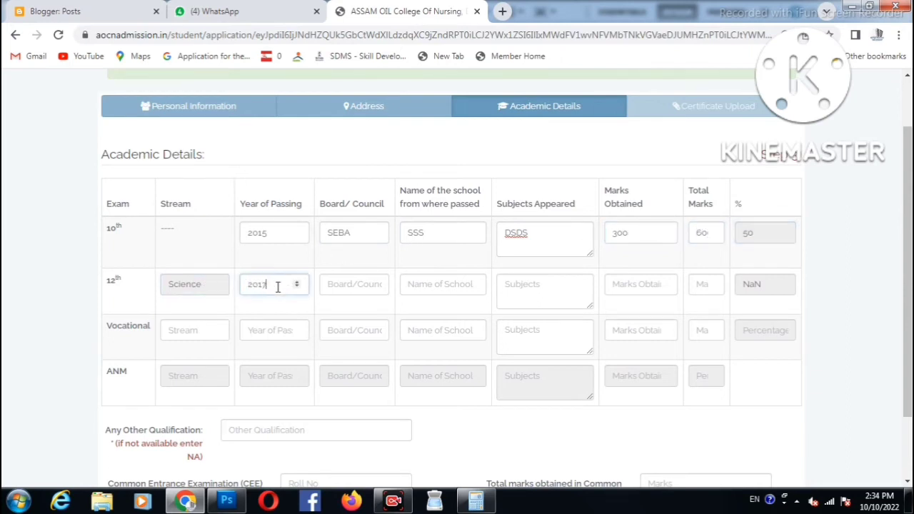
key(Tab)
text(AHSE)
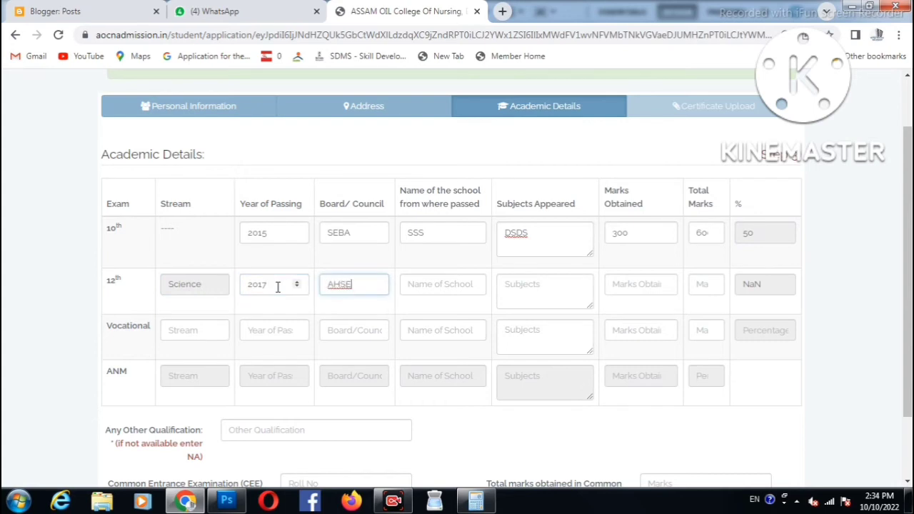
text(C)
key(Tab)
text(DDD)
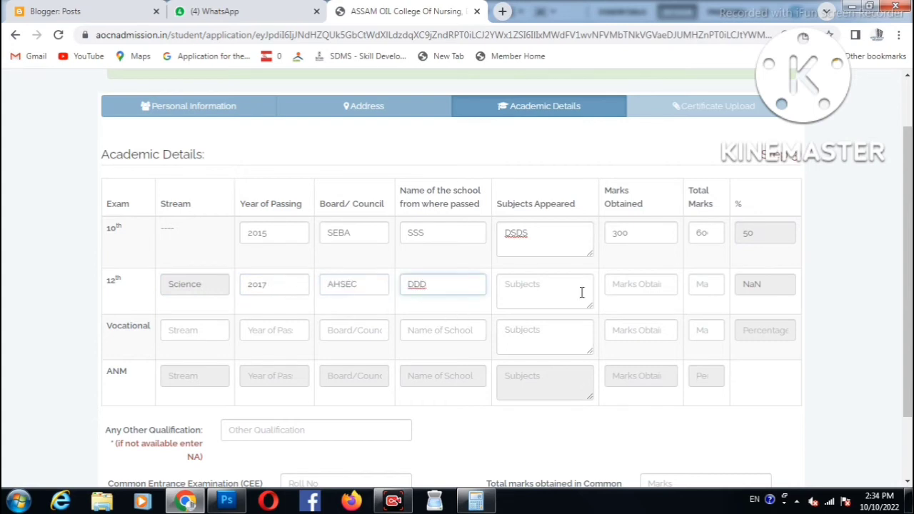
click(582, 293)
text(DDD)
click(628, 280)
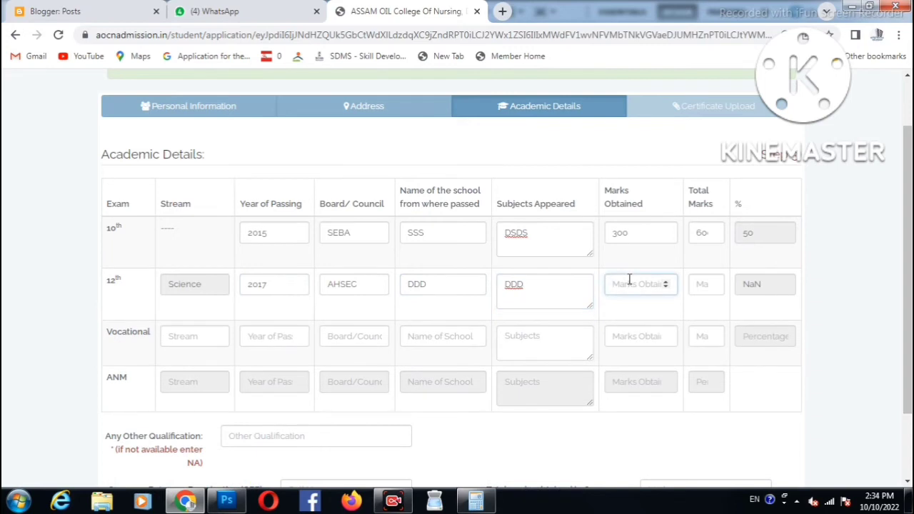
text(350)
key(Tab)
text(6)
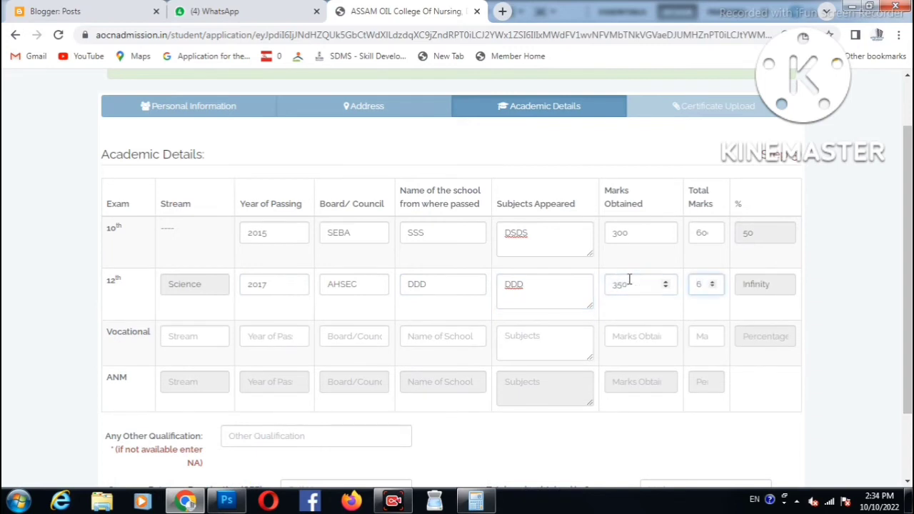
text(00)
key(Tab)
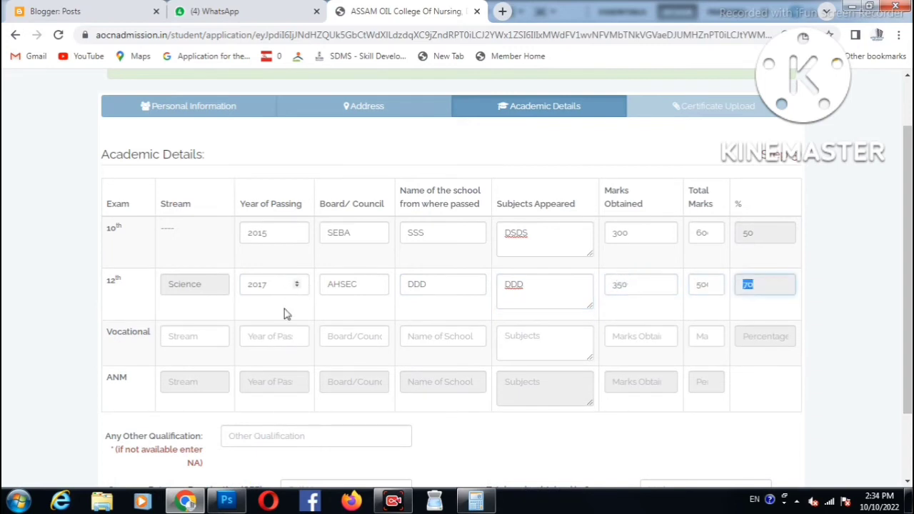
click(200, 339)
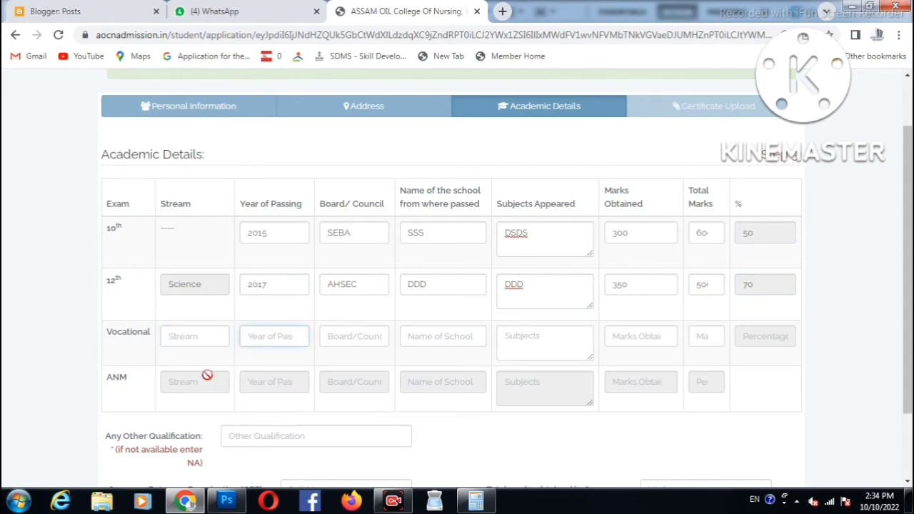
scroll(215, 357, down, 2)
- Enter NA for Any Other Qualification, check the CEE roll number field, and save academic details
drag(116, 347, 262, 343)
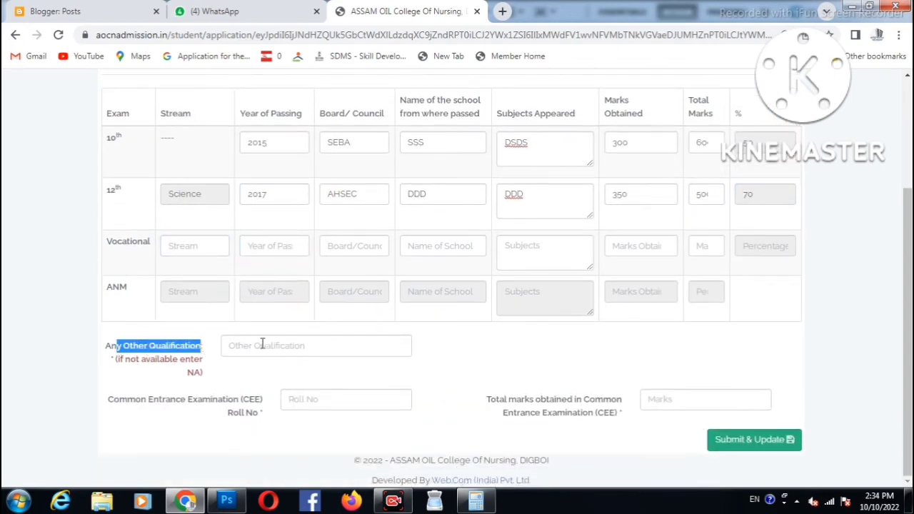
click(385, 337)
text(NA)
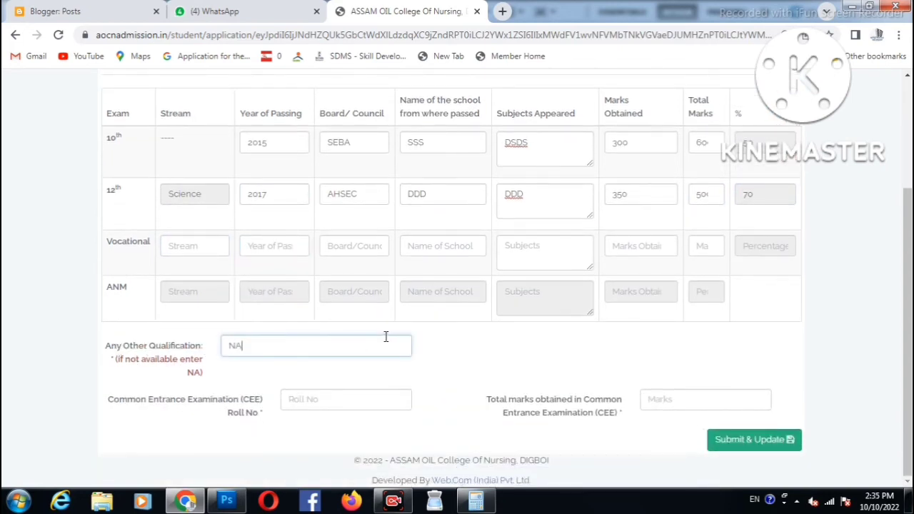
double_click(194, 372)
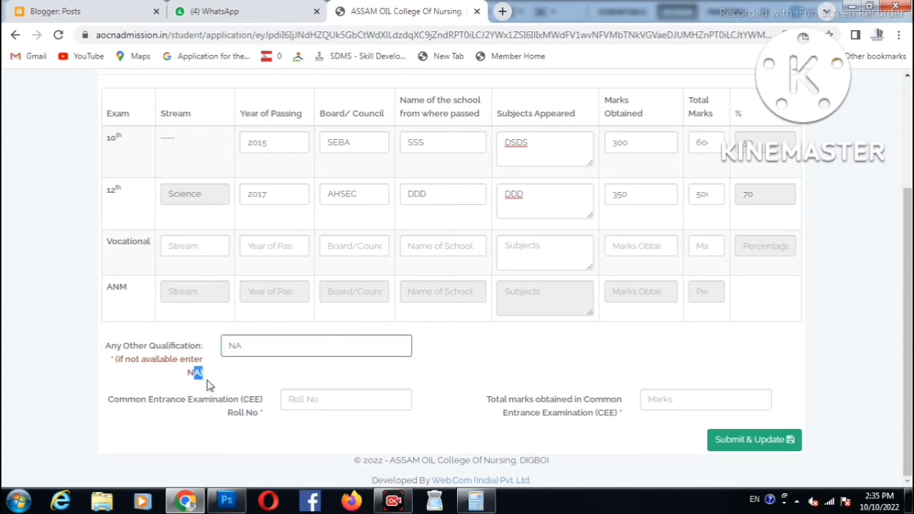
click(330, 397)
drag(147, 400, 212, 404)
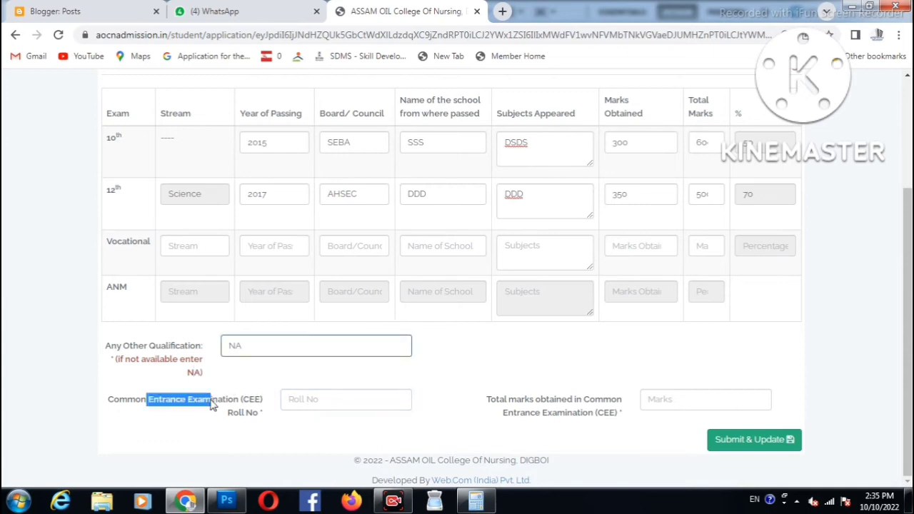
click(325, 401)
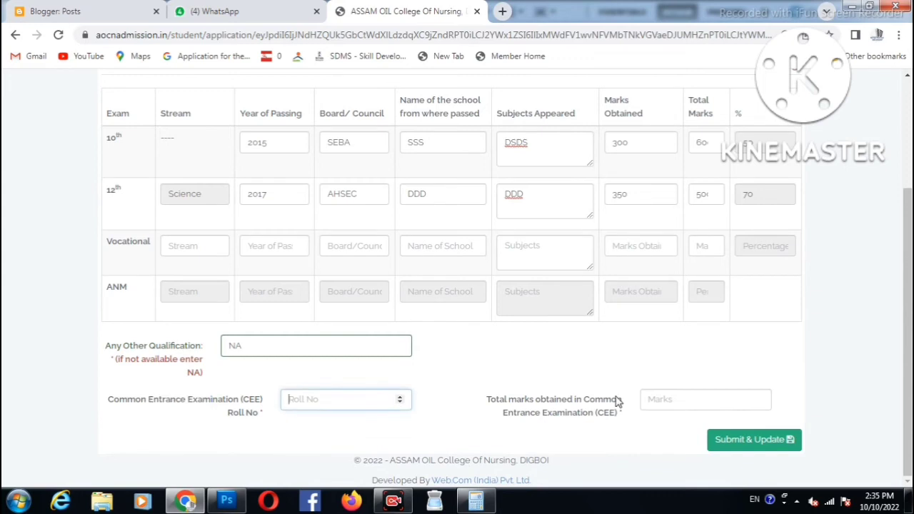
click(735, 438)
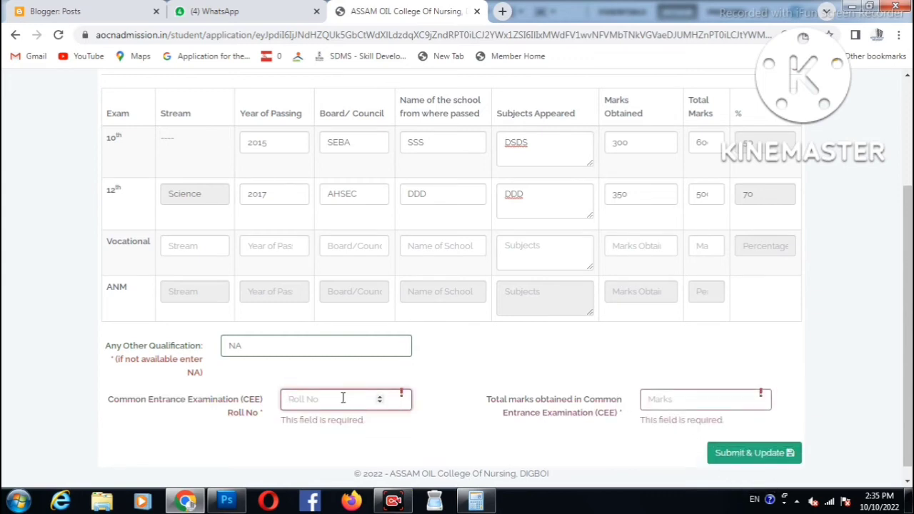
click(739, 459)
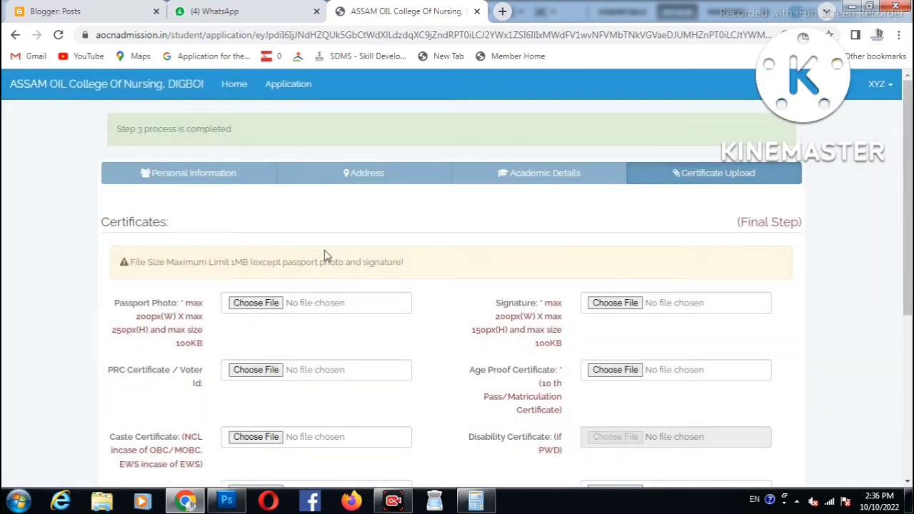
- Review the photo and signature size limits and the PRC/Voter Id and Age Proof requirements
scroll(325, 255, down, 1)
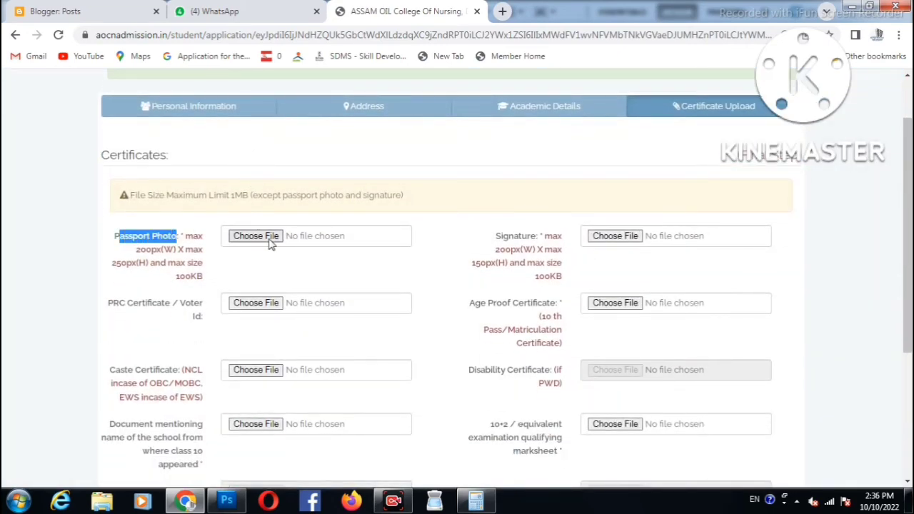
mouse_move(170, 283)
mouse_down()
mouse_move(409, 277)
mouse_move(524, 241)
mouse_move(545, 260)
mouse_up()
mouse_move(109, 310)
mouse_down()
mouse_move(159, 299)
mouse_move(208, 324)
mouse_up()
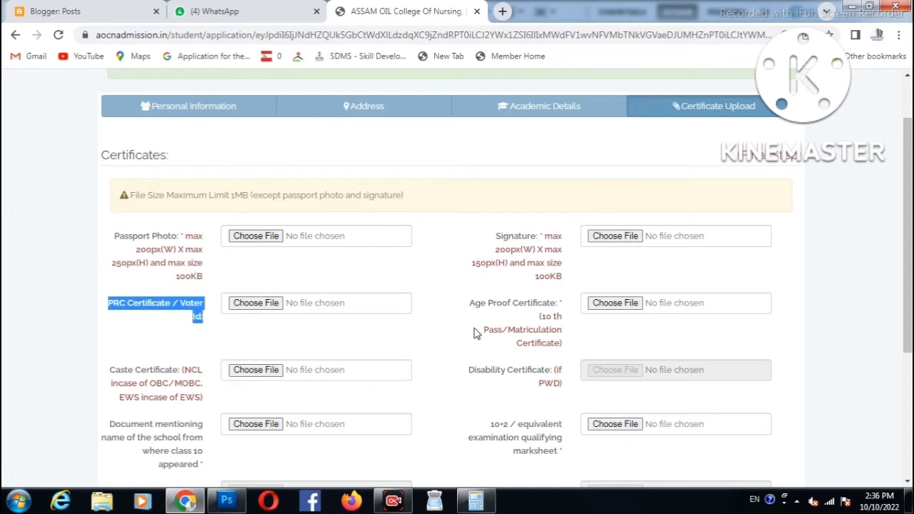
drag(472, 308, 556, 308)
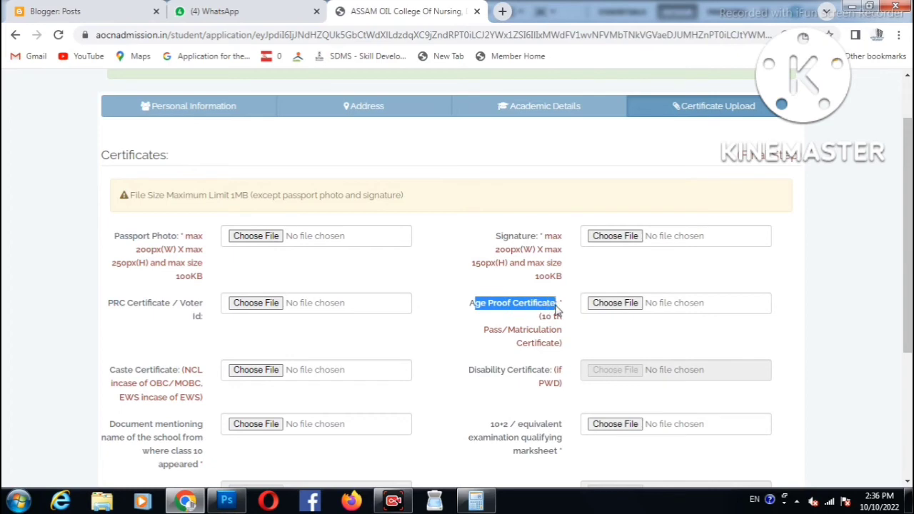
drag(504, 333, 548, 330)
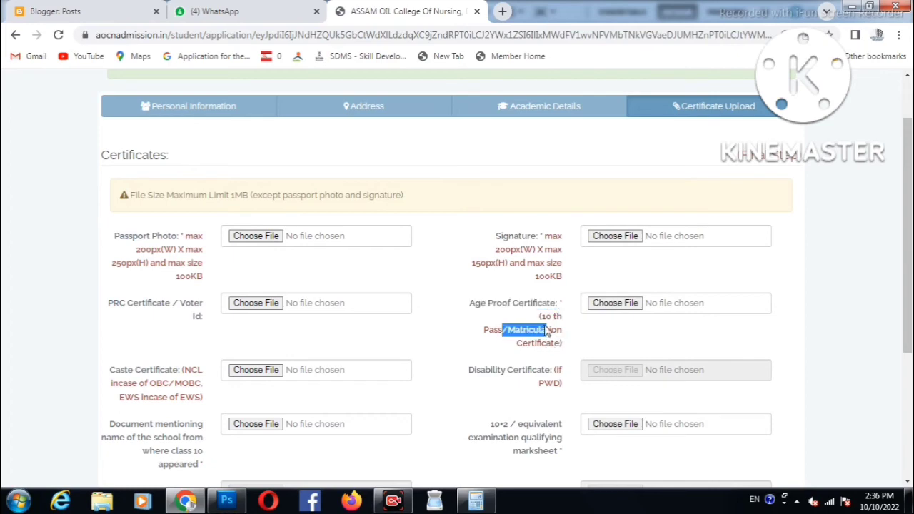
- Review the Caste, Disability, school-name, 10+2 marksheet and ANM marksheet certificate requirements
scroll(310, 313, down, 2)
drag(111, 238, 198, 266)
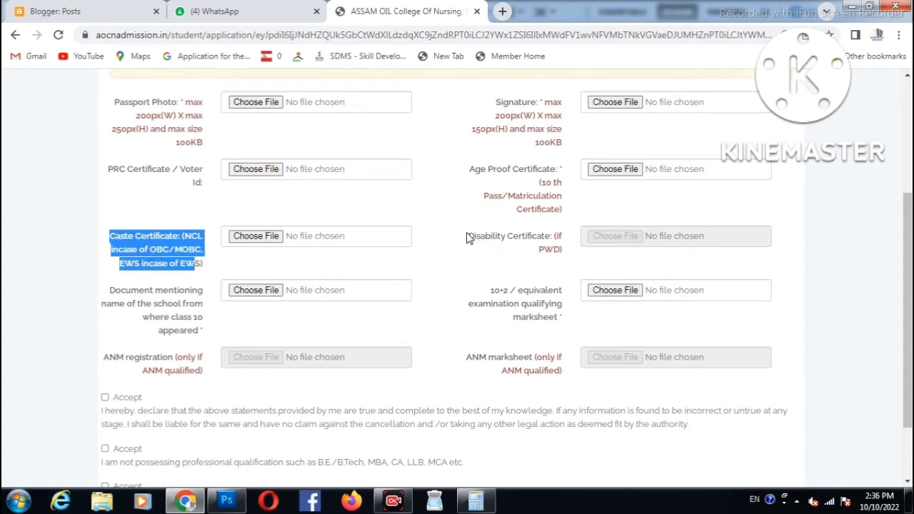
drag(467, 237, 491, 289)
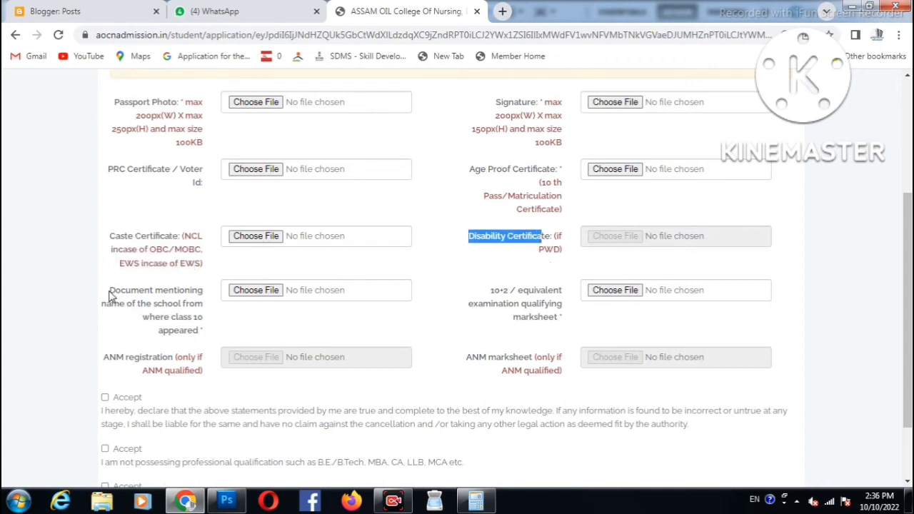
drag(108, 293, 201, 334)
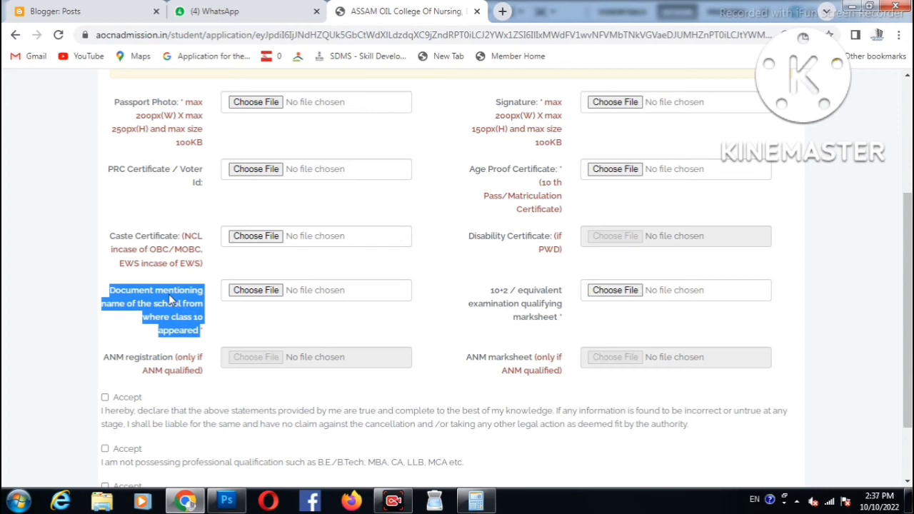
drag(485, 290, 544, 321)
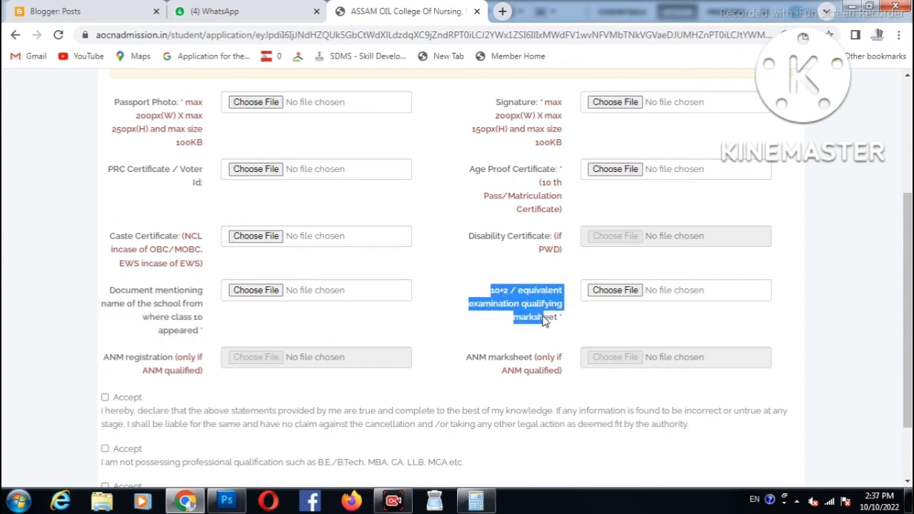
scroll(392, 313, down, 1)
drag(108, 293, 172, 298)
drag(470, 289, 531, 293)
scroll(351, 334, down, 1)
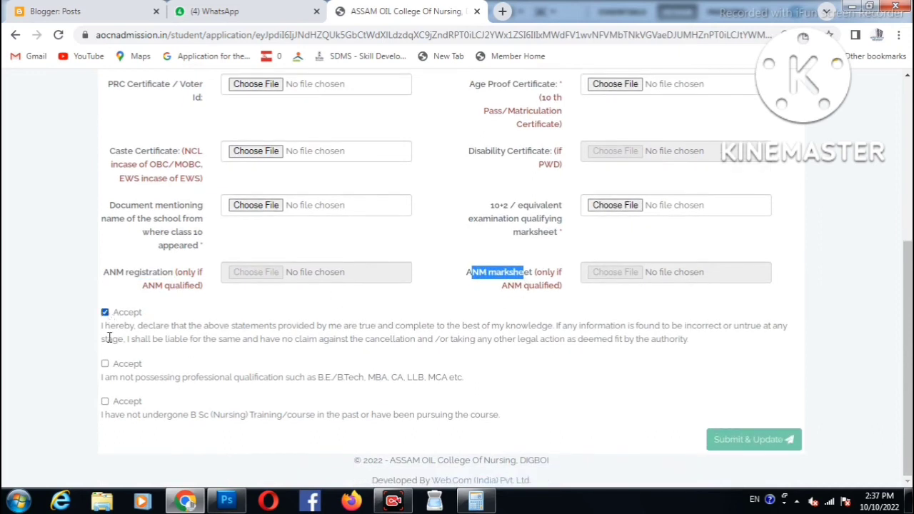
- Tick the second and third Accept declarations, then return to the PRC certificate field
click(105, 364)
click(105, 401)
scroll(739, 478, up, 2)
drag(107, 218, 207, 236)
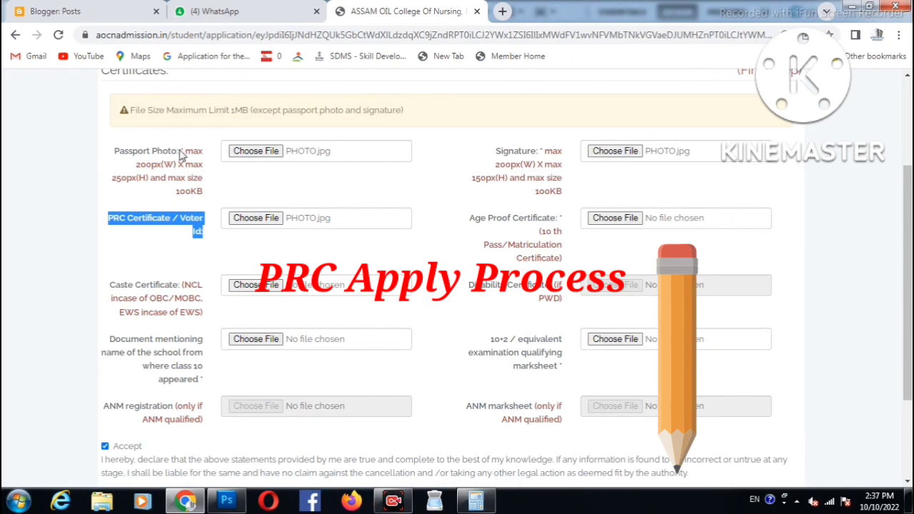
click(140, 220)
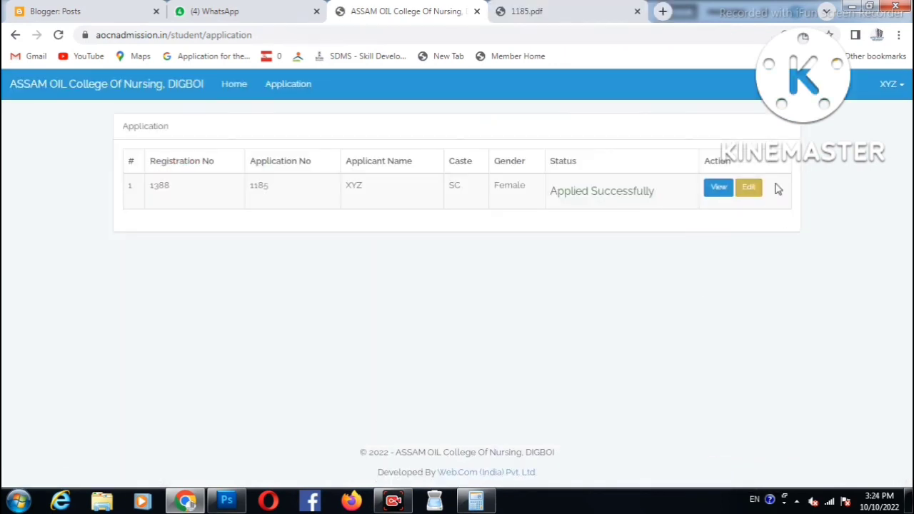
- Open the Applied Successfully application's details and download it as a PDF
drag(551, 189, 657, 179)
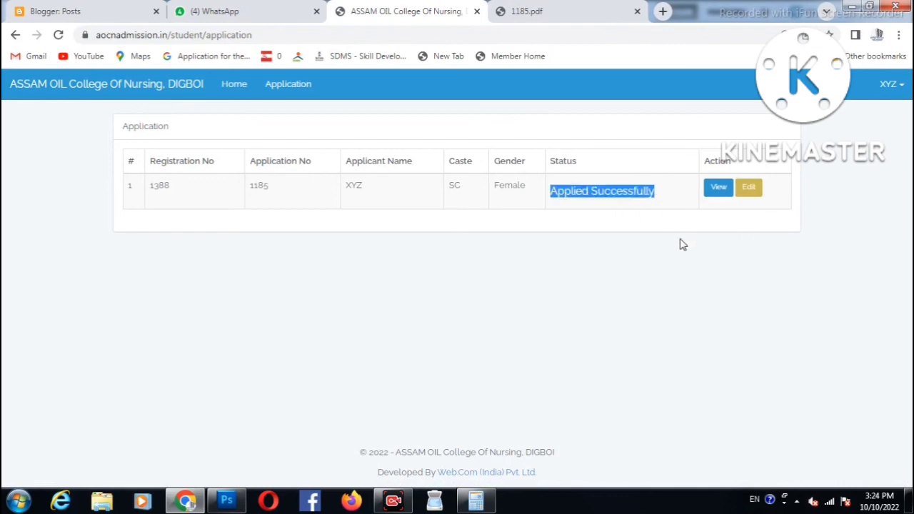
click(720, 188)
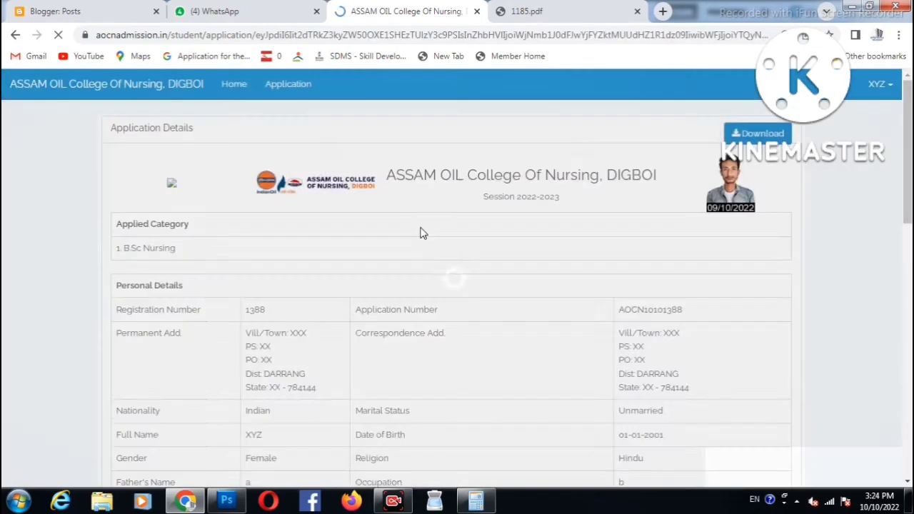
scroll(435, 228, down, 15)
scroll(776, 391, up, 15)
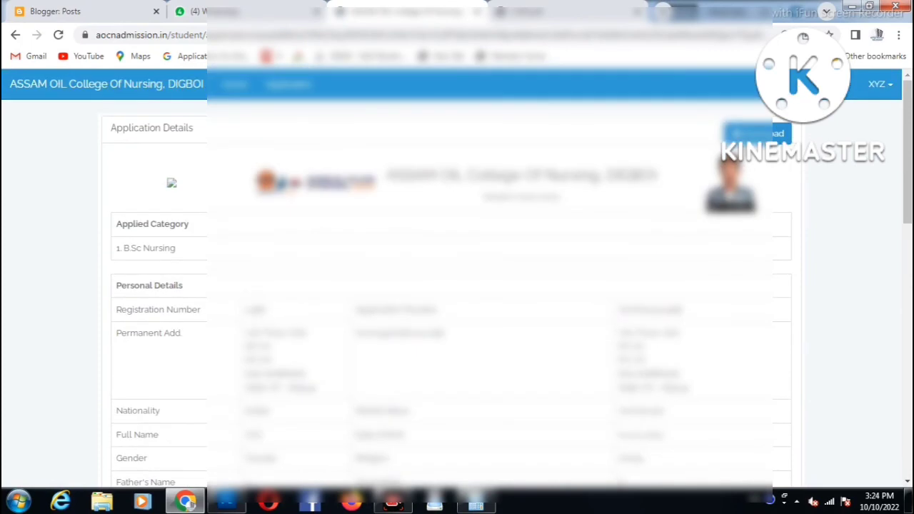
click(755, 133)
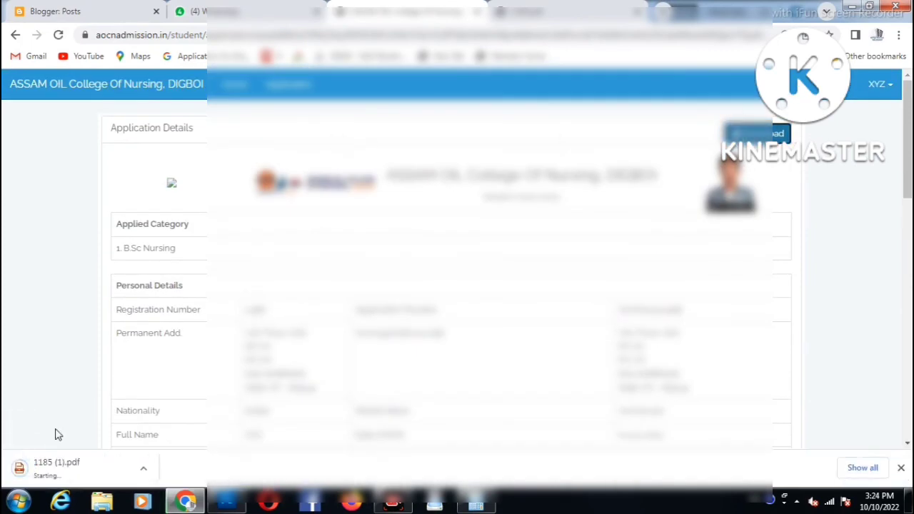
- Open the downloaded 1185 (1).pdf to view the two-page application form
click(57, 470)
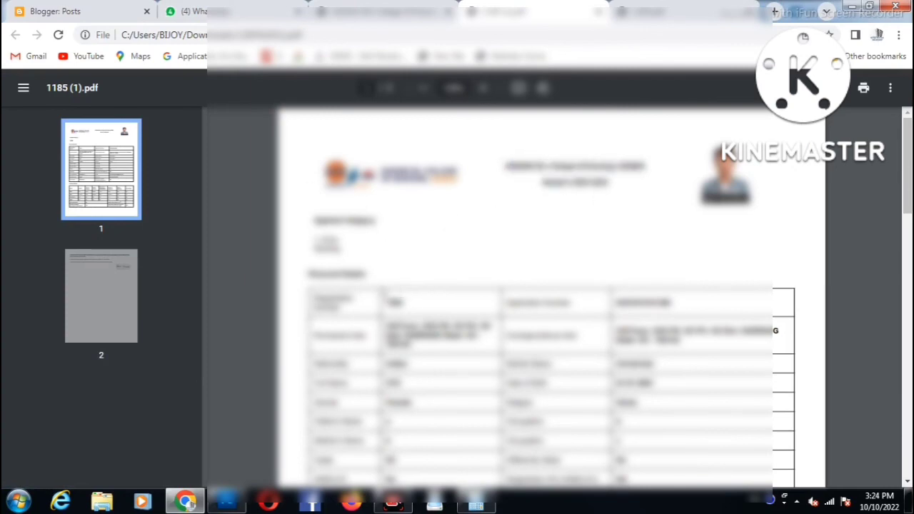
drag(386, 304, 592, 328)
click(591, 328)
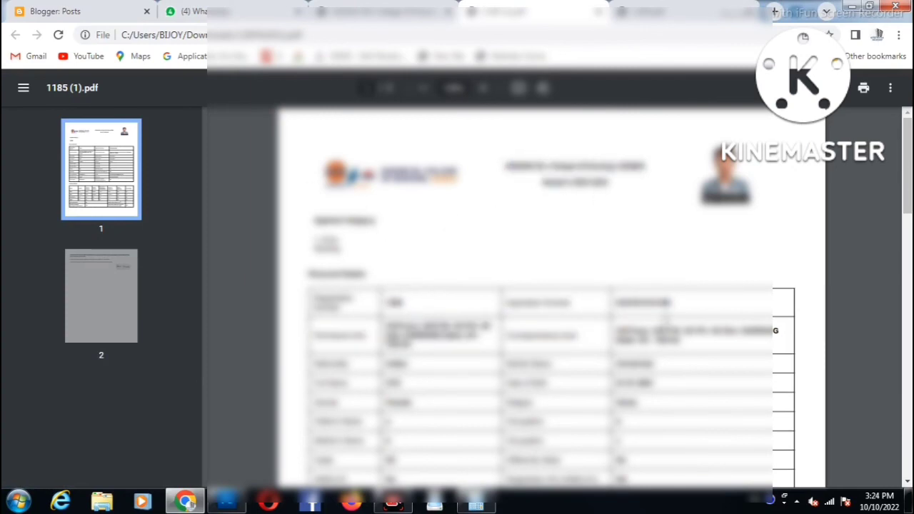